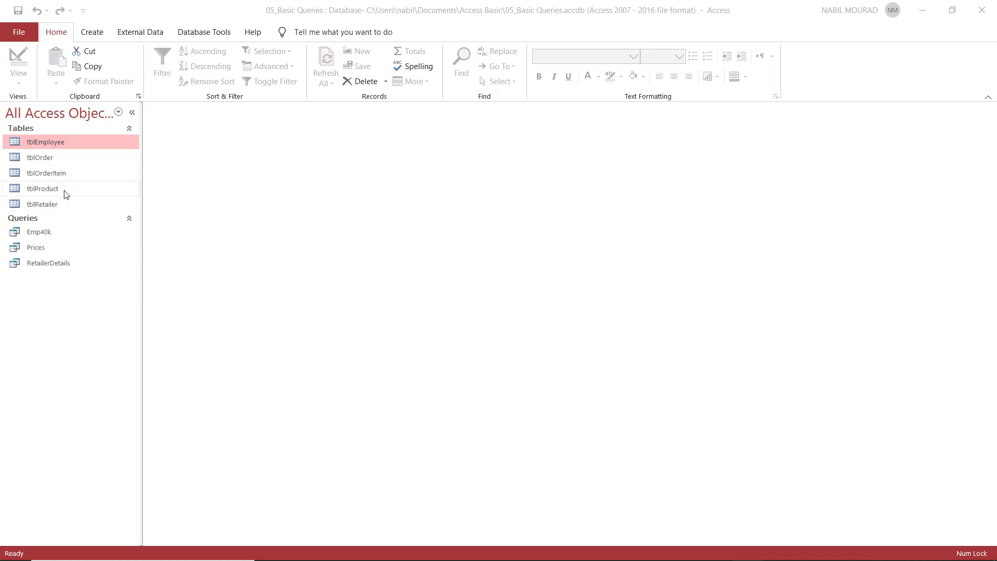
View the tblEmployee table and the Emp40k query to compare their records, and close both.
{"action": "double_click", "coordinate": [86, 142]}
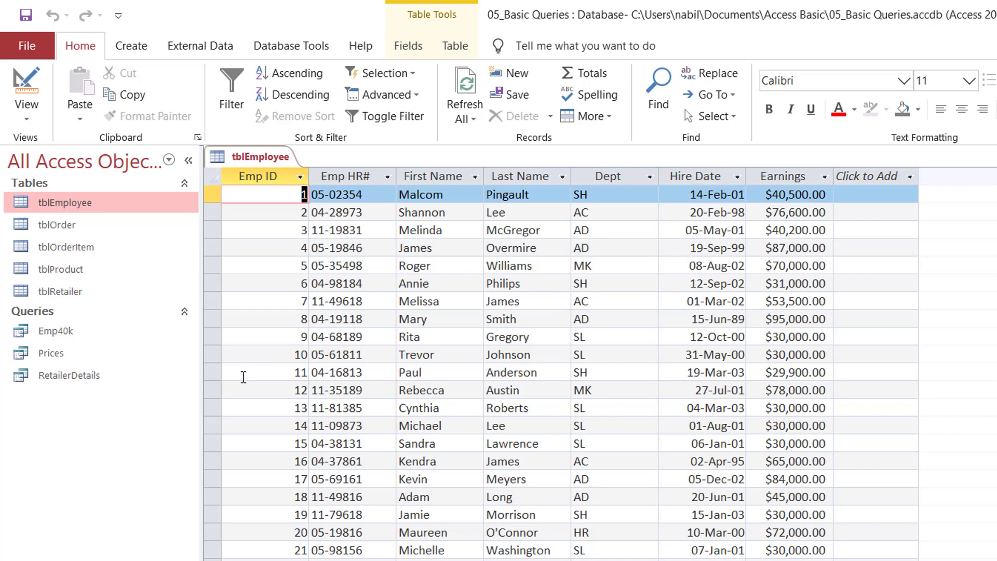
{"action": "double_click", "coordinate": [59, 336]}
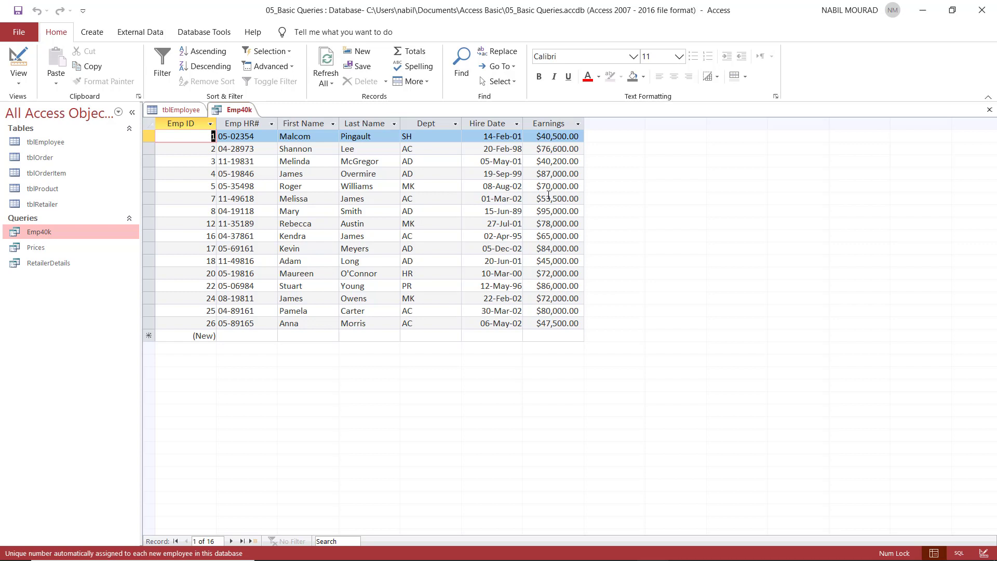
{"action": "left_click", "coordinate": [989, 112]}
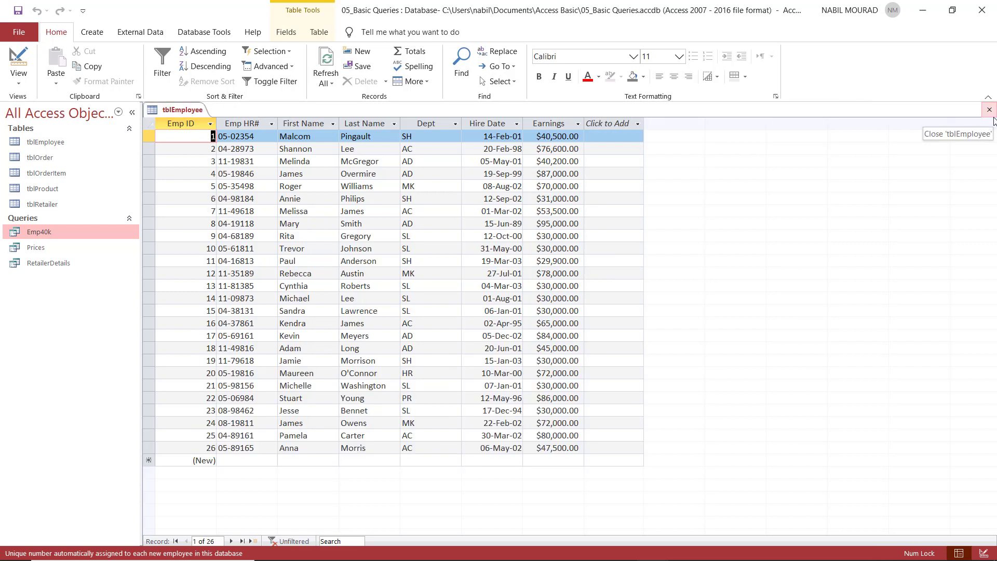
{"action": "left_click", "coordinate": [990, 110]}
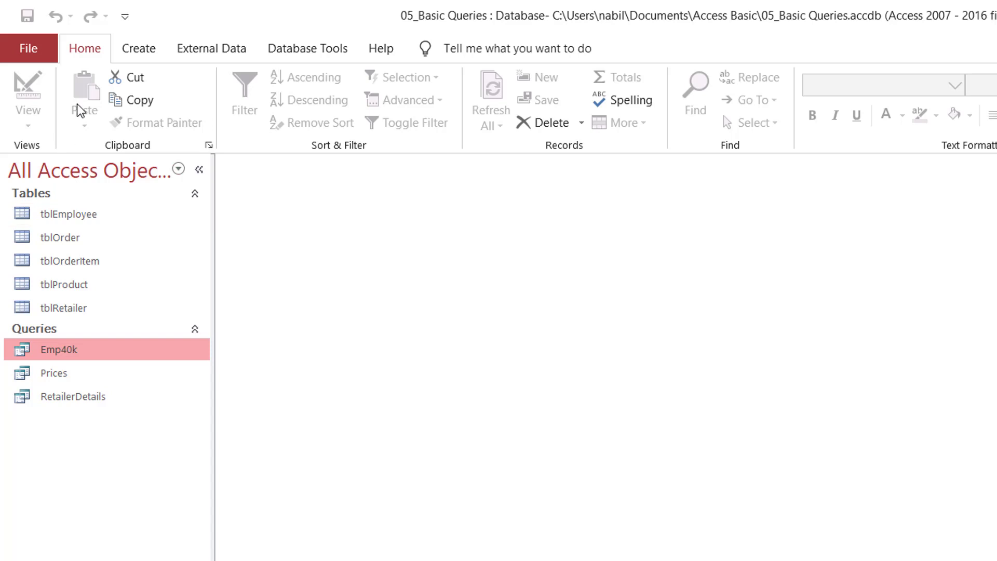
Start a new query with the Simple Query Wizard, using the tblRetailer table as its source.
{"action": "left_click", "coordinate": [138, 48]}
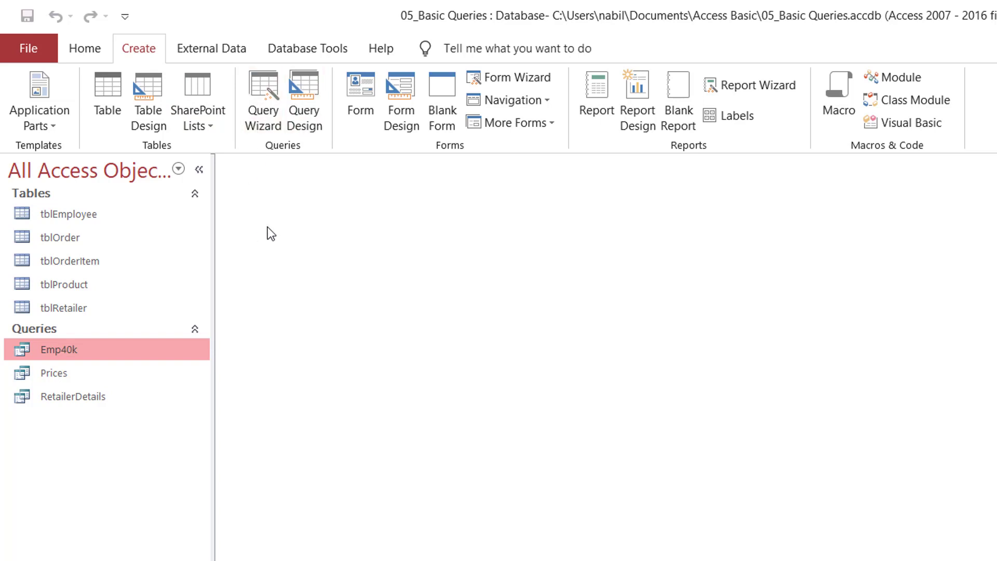
{"action": "left_click", "coordinate": [266, 95]}
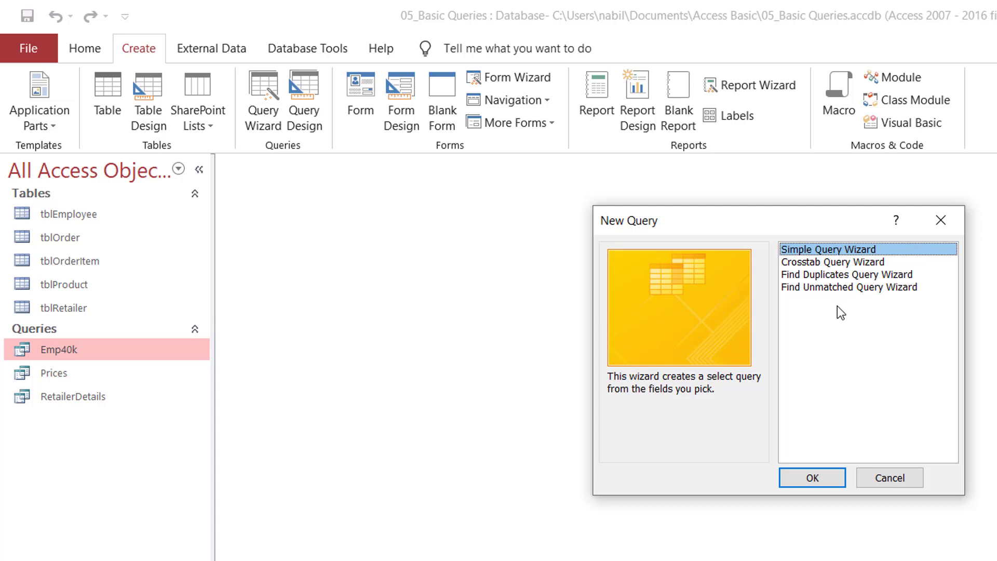
{"action": "left_click", "coordinate": [813, 479]}
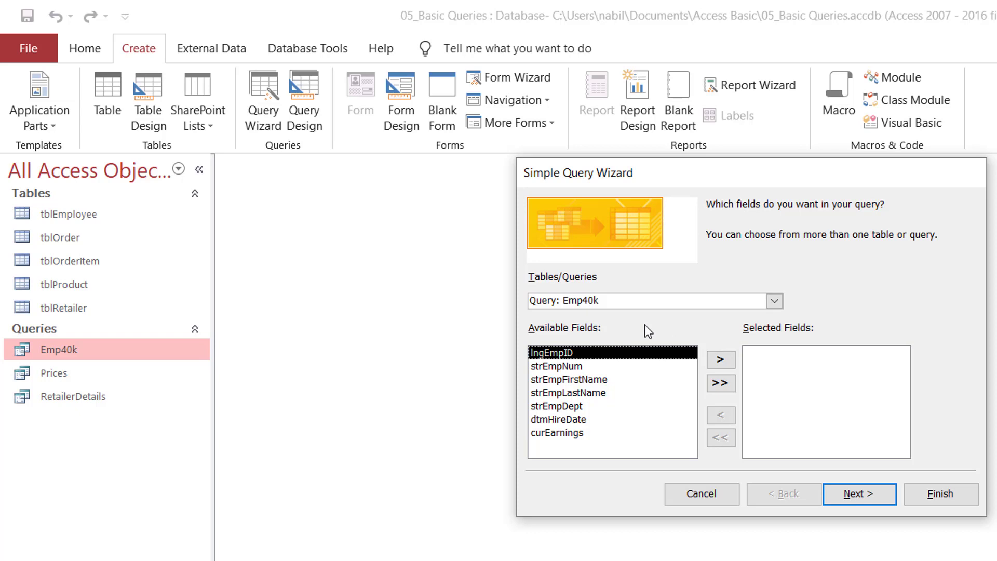
{"action": "left_click", "coordinate": [774, 301]}
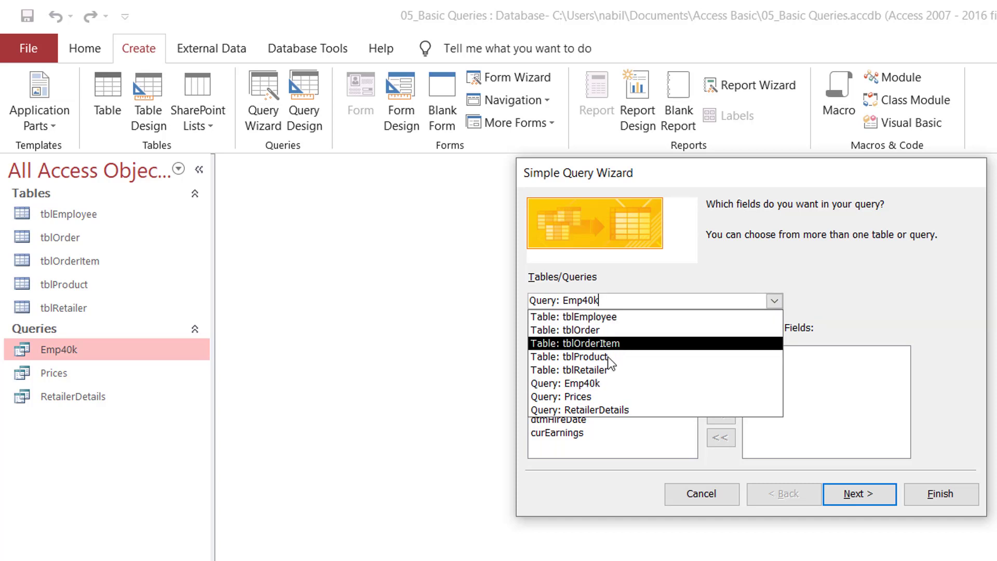
{"action": "left_click", "coordinate": [585, 370]}
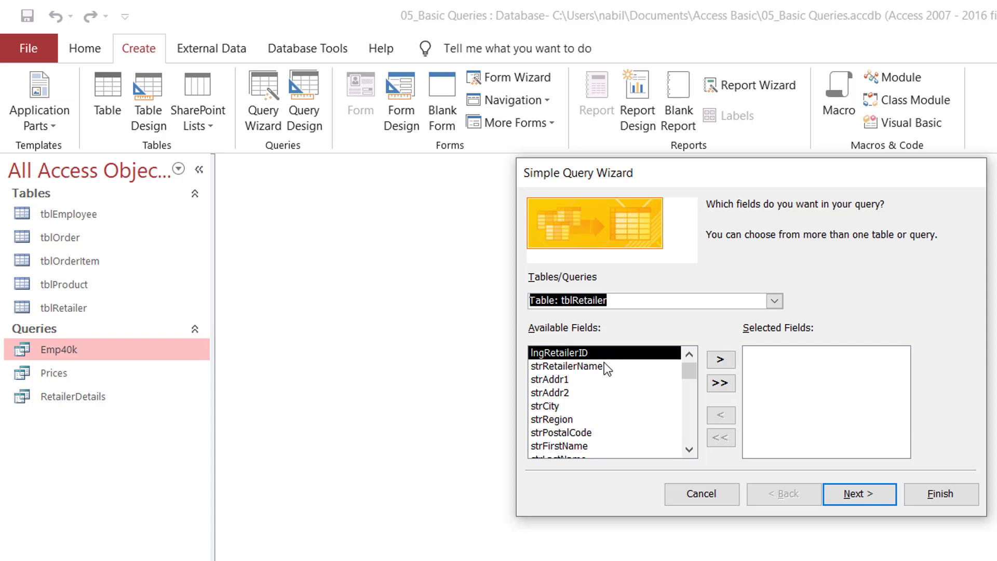
Add strRetailerName, strAddr1, strCity, strRegion and strPostalCode to the wizard's selected fields.
{"action": "left_click", "coordinate": [592, 369]}
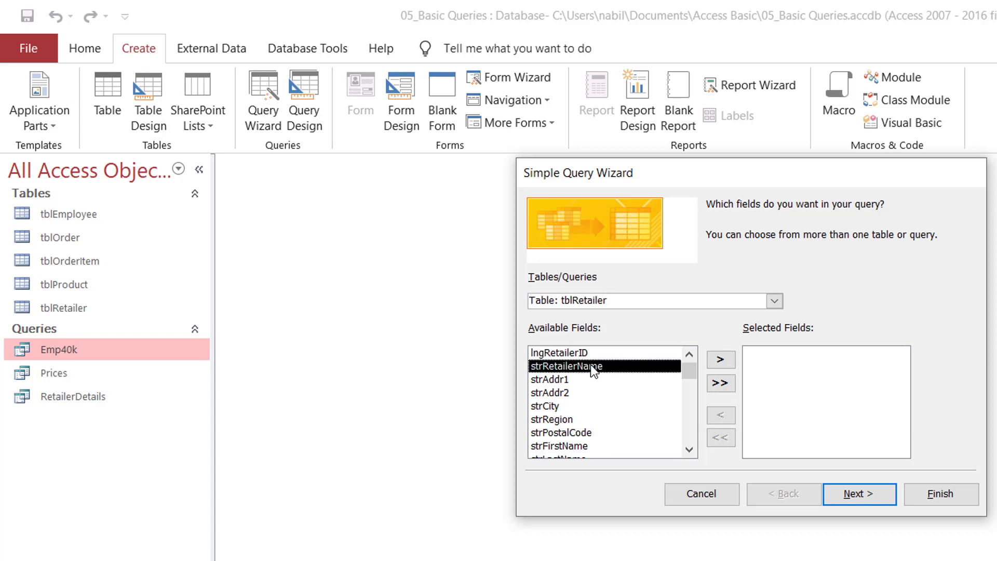
{"action": "left_click", "coordinate": [721, 360]}
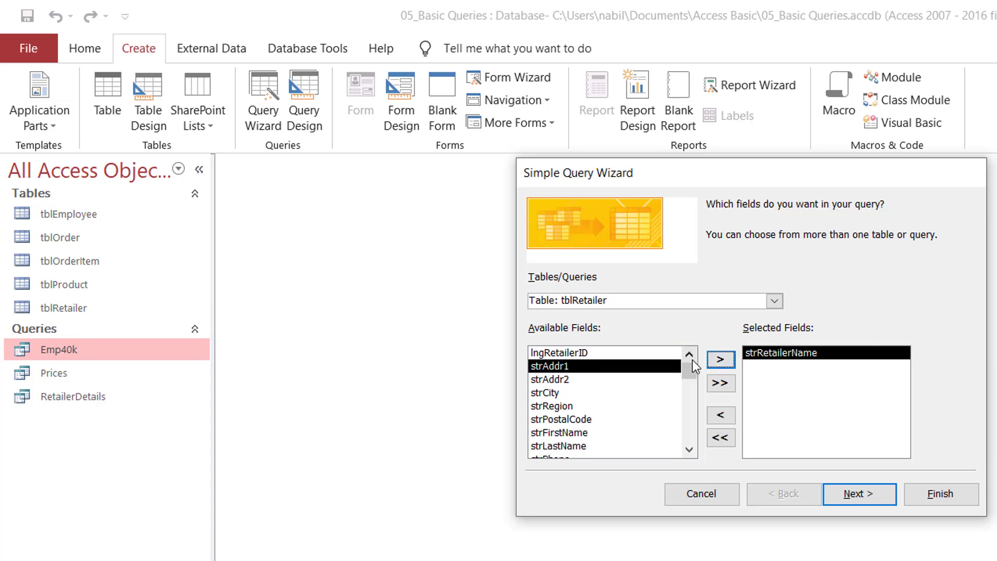
{"action": "left_click", "coordinate": [718, 363]}
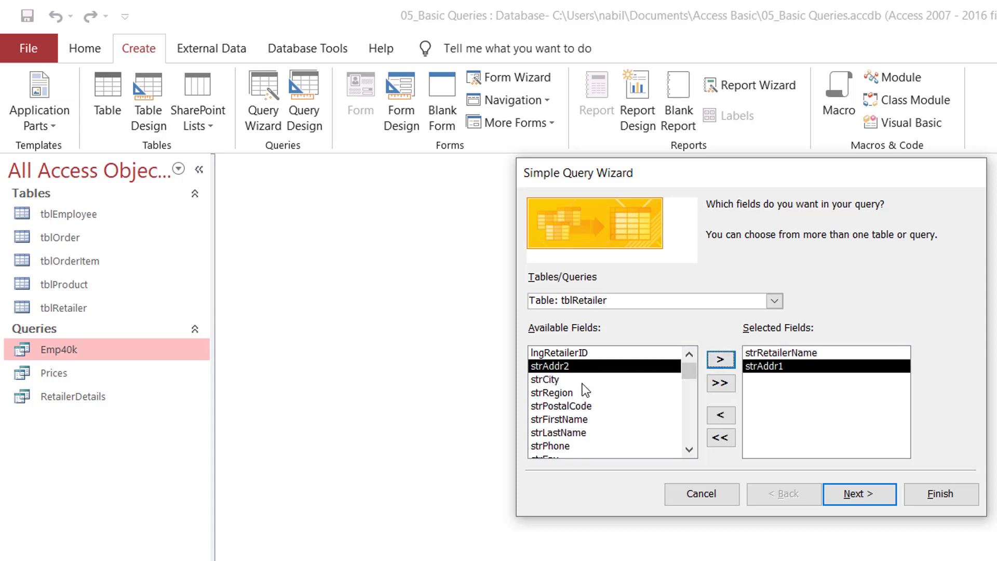
{"action": "left_click", "coordinate": [583, 385]}
{"action": "left_click", "coordinate": [717, 359]}
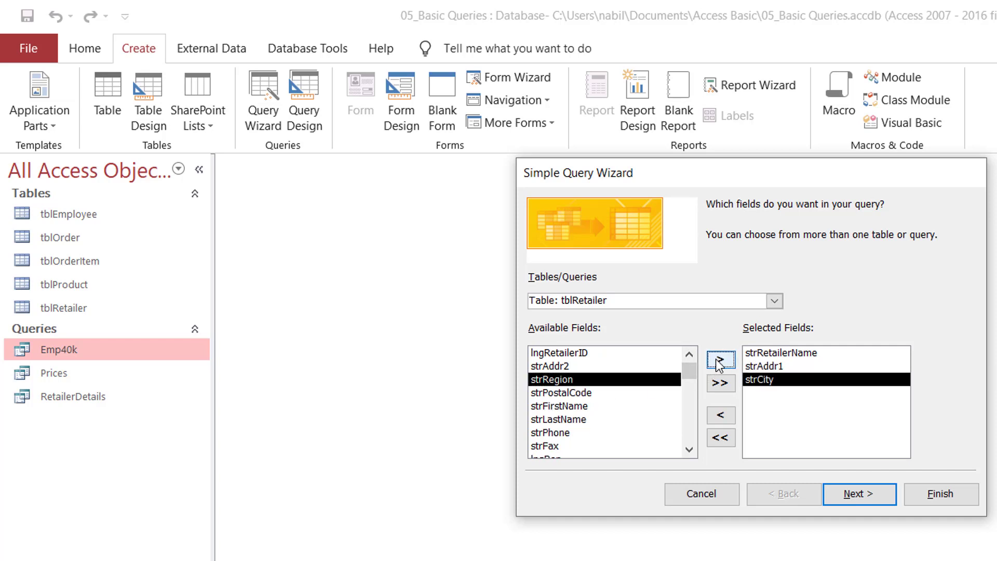
{"action": "left_click", "coordinate": [717, 360]}
{"action": "left_click", "coordinate": [716, 360]}
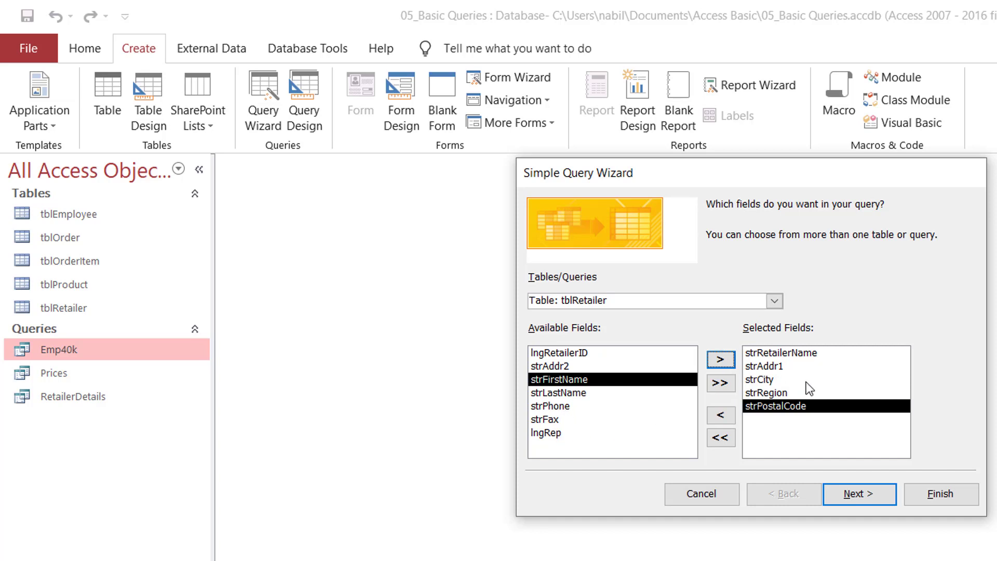
Title the query Mailing List, finish the wizard to view its records, and close the resulting datasheet.
{"action": "left_click", "coordinate": [850, 498]}
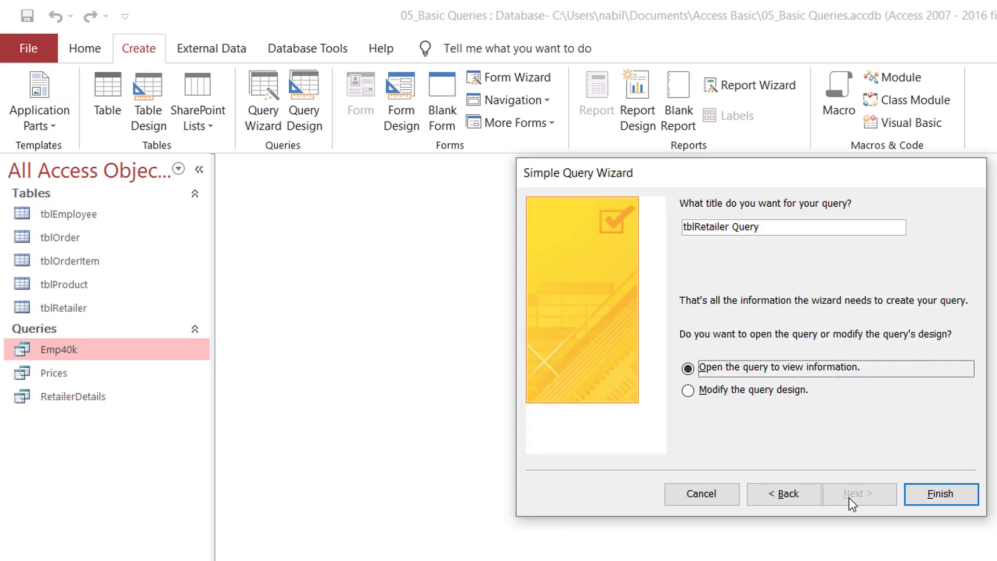
{"action": "left_click_drag", "start_coordinate": [777, 226], "coordinate": [603, 223]}
{"action": "type", "text": "Mai"}
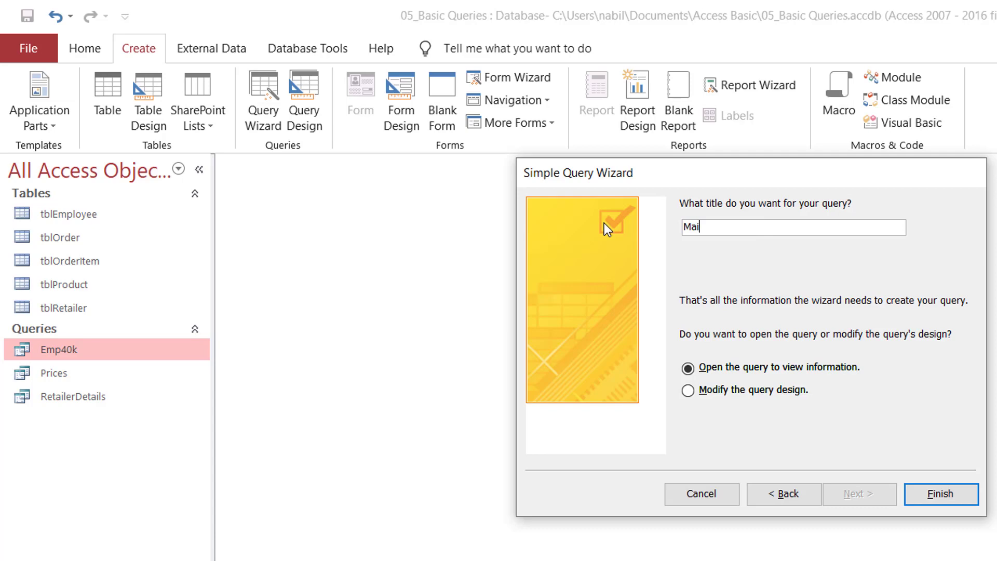
{"action": "type", "text": "ling List"}
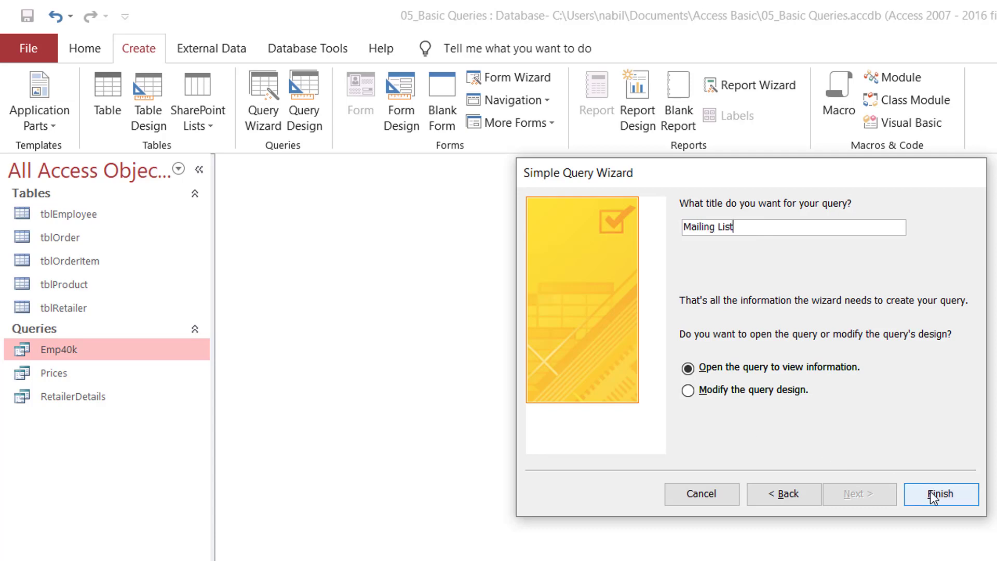
{"action": "left_click", "coordinate": [913, 493]}
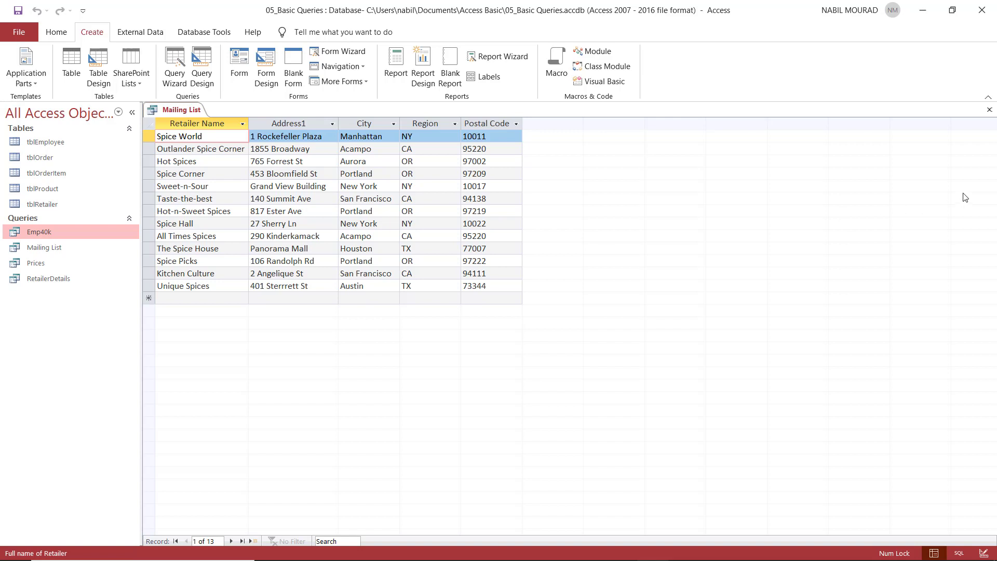
{"action": "left_click", "coordinate": [989, 110]}
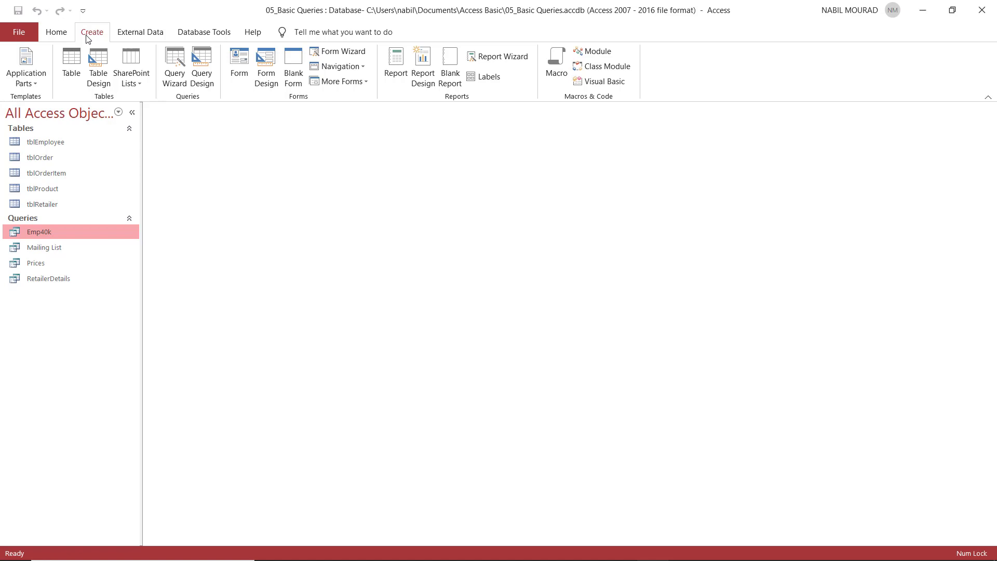
Create a new query in Design view with the tblRetailer table and enlarge its field list to show all fields.
{"action": "left_click", "coordinate": [204, 62]}
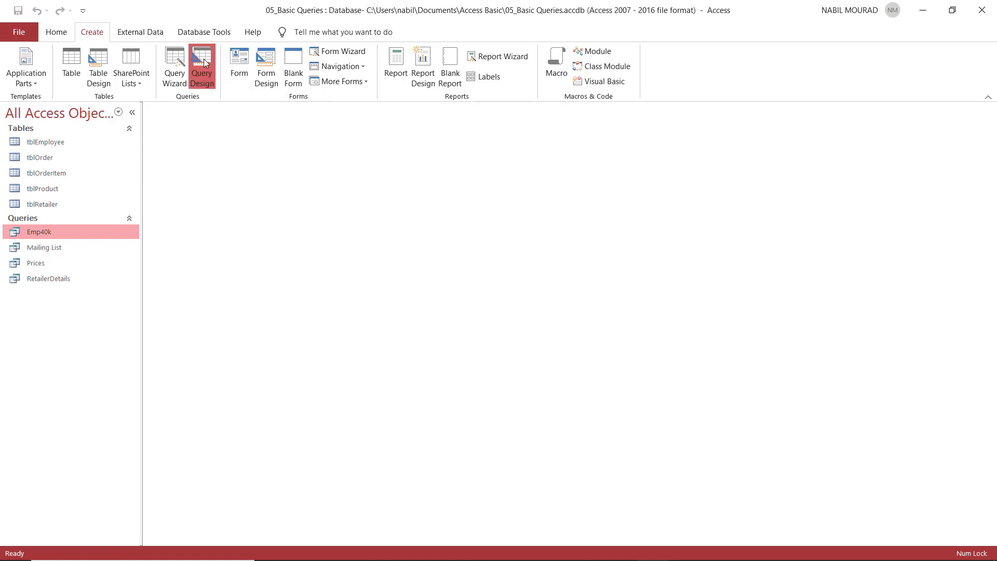
{"action": "left_click_drag", "start_coordinate": [513, 244], "coordinate": [477, 169]}
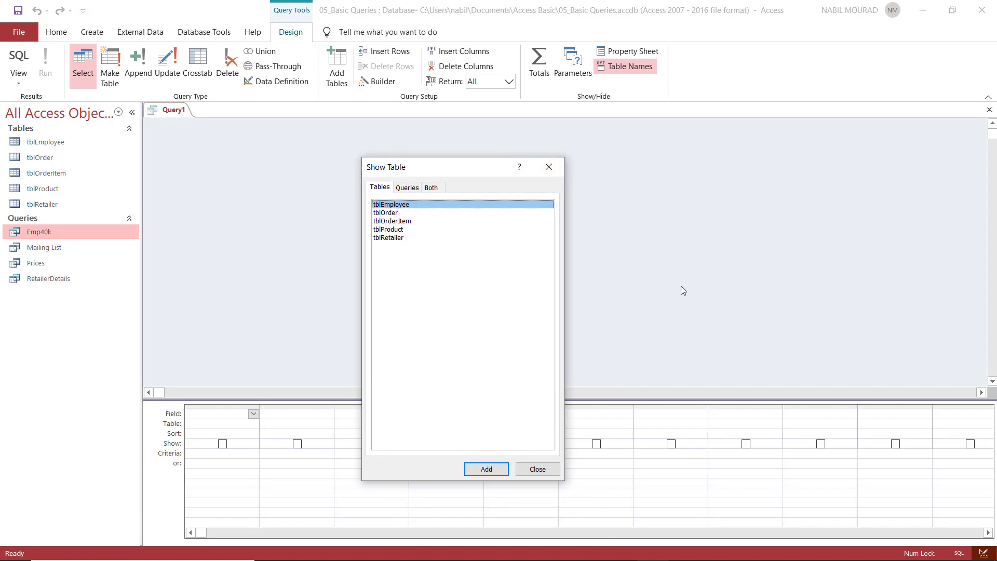
{"action": "left_click", "coordinate": [390, 239]}
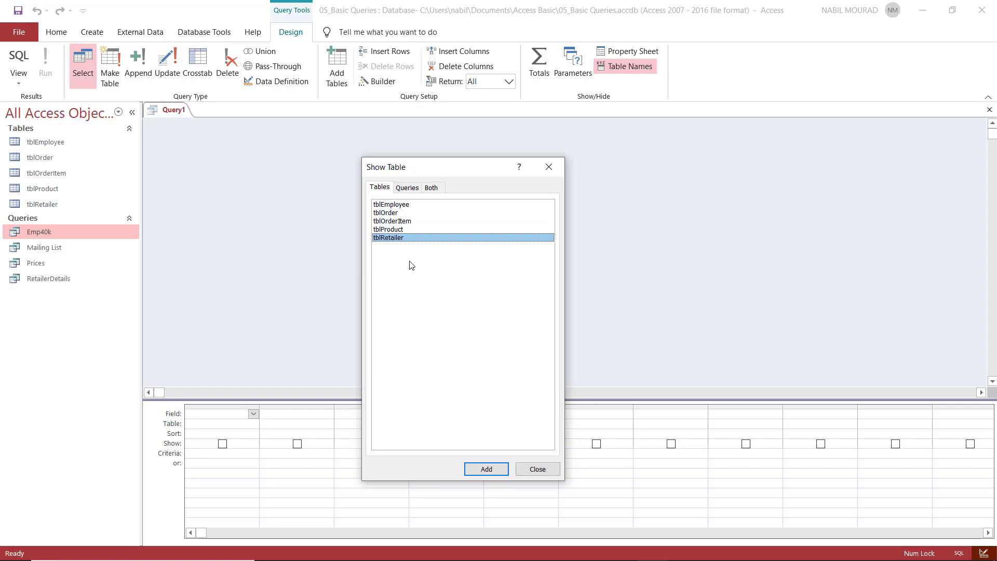
{"action": "double_click", "coordinate": [397, 239]}
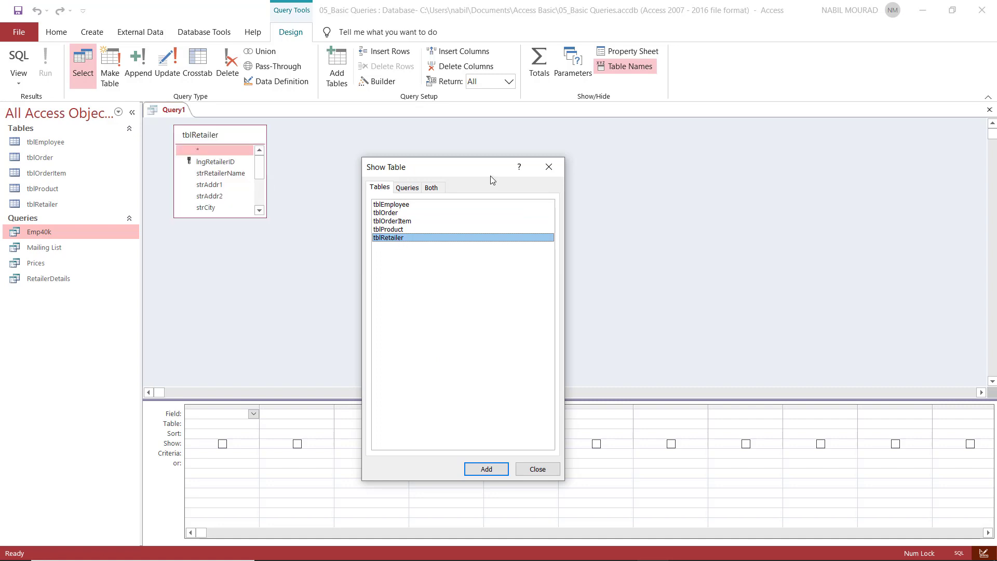
{"action": "left_click", "coordinate": [550, 168]}
{"action": "left_click_drag", "start_coordinate": [263, 216], "coordinate": [258, 307]}
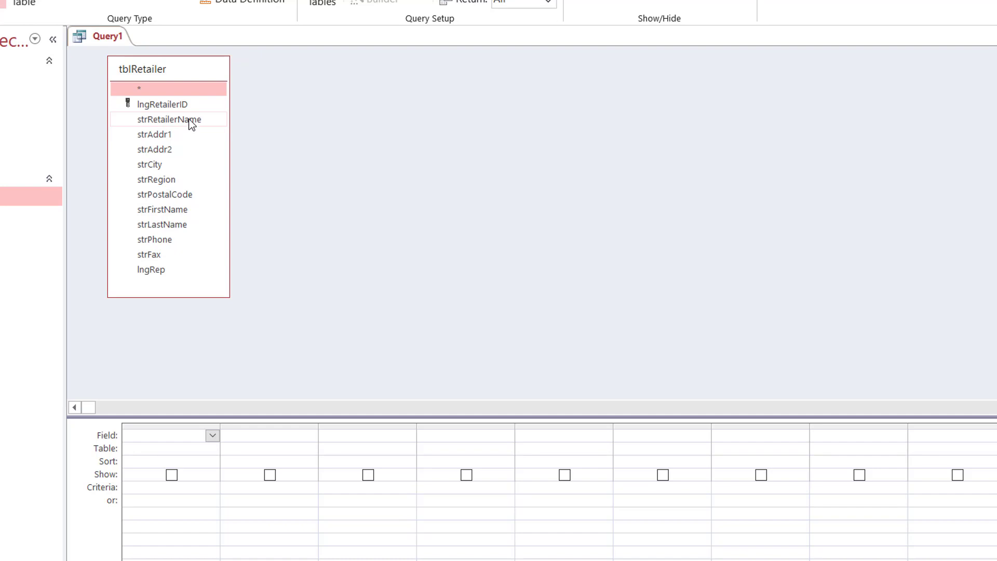
Add strRetailerName, strAddr1, strCity, strRegion and strPostalCode from tblRetailer to consecutive columns of the query design grid.
{"action": "left_click_drag", "start_coordinate": [188, 126], "coordinate": [163, 437]}
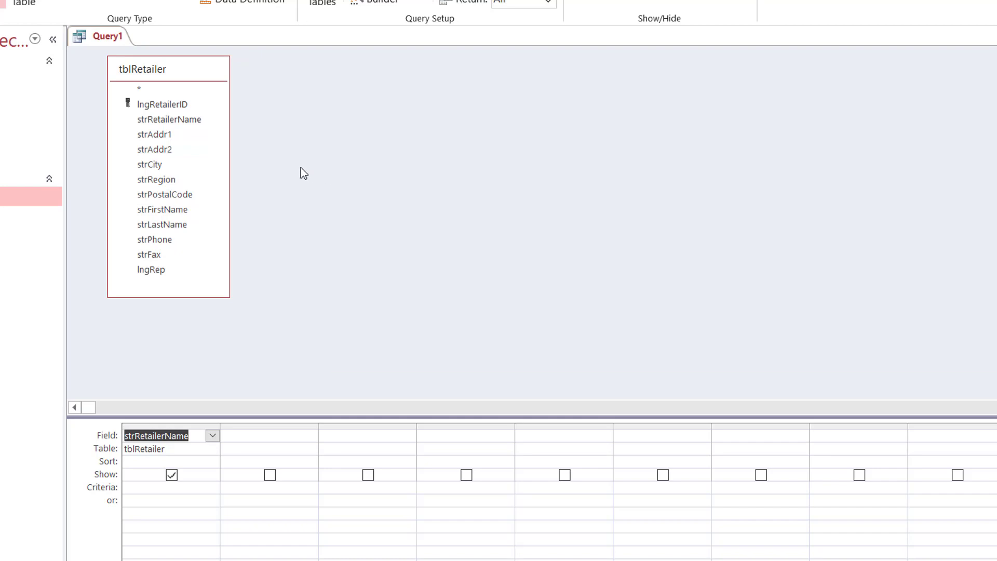
{"action": "double_click", "coordinate": [161, 136]}
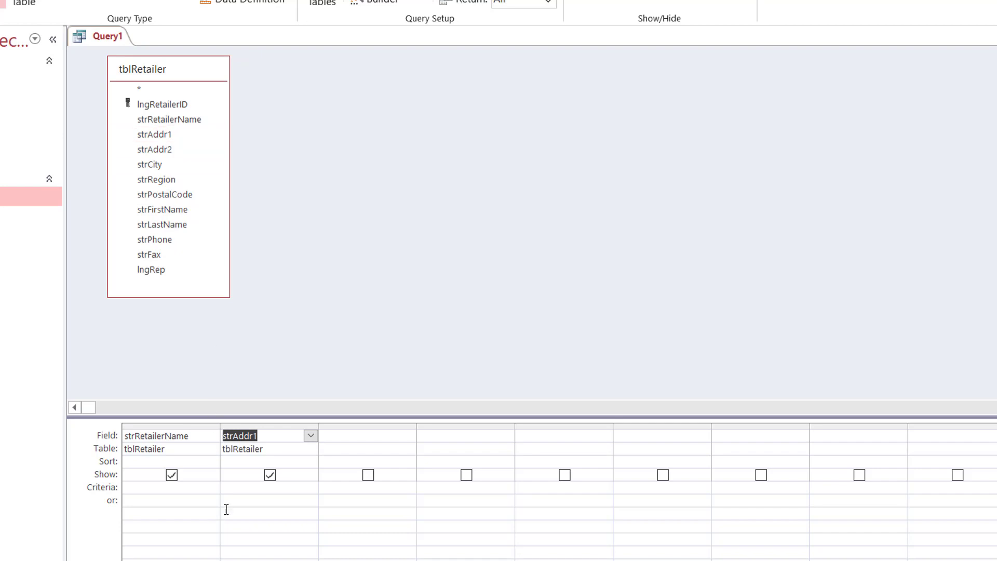
{"action": "double_click", "coordinate": [151, 165]}
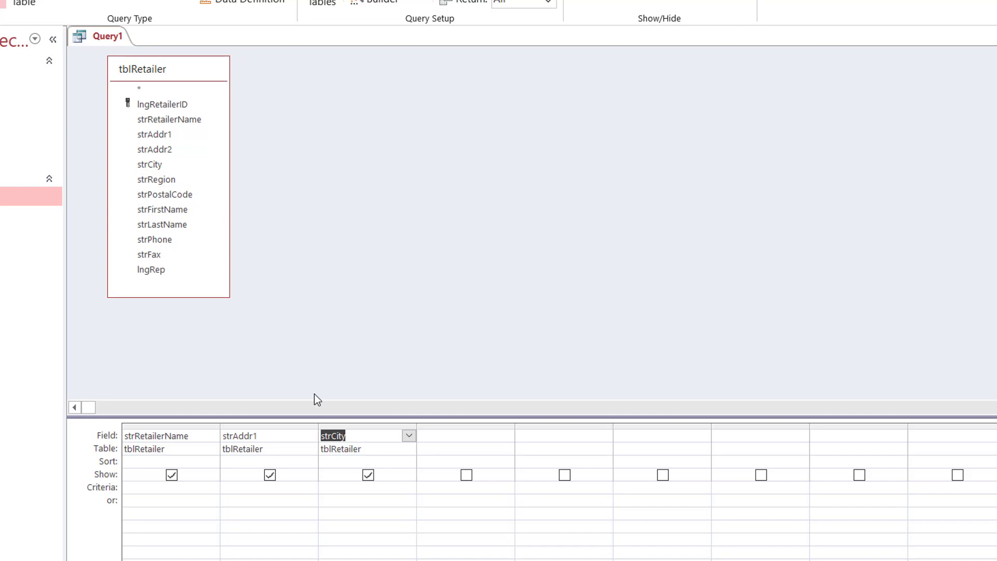
{"action": "left_click", "coordinate": [475, 438]}
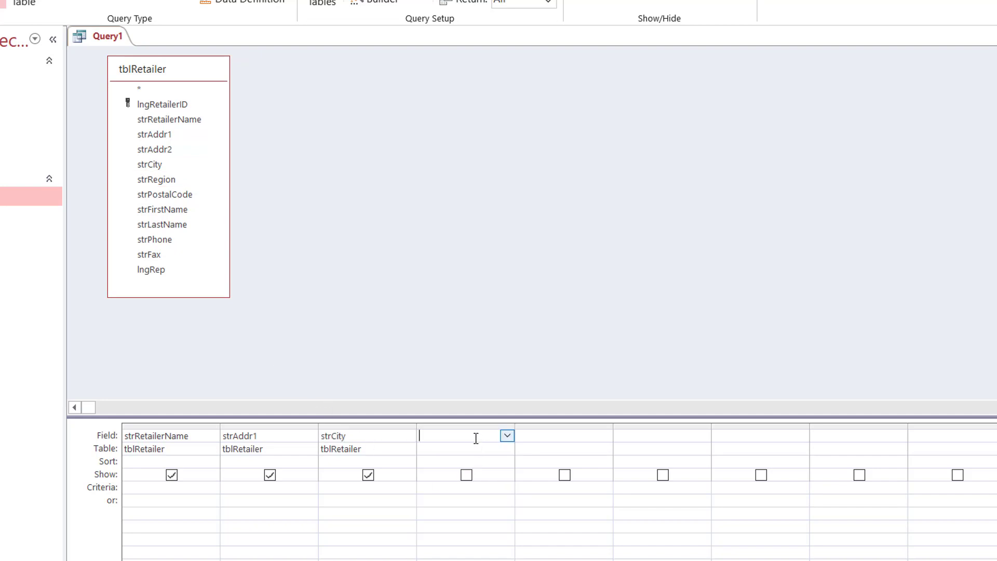
{"action": "left_click", "coordinate": [507, 436]}
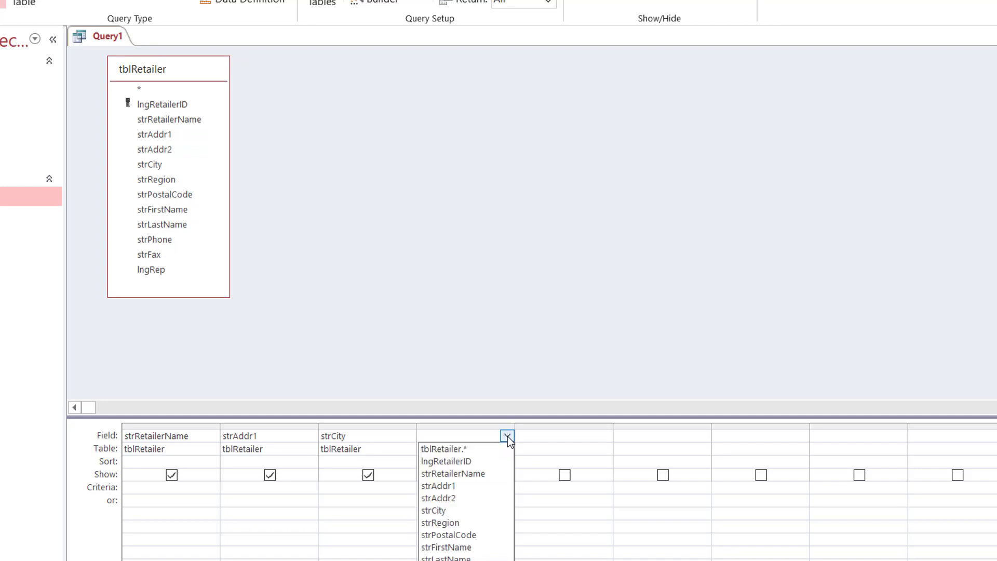
{"action": "left_click", "coordinate": [456, 523]}
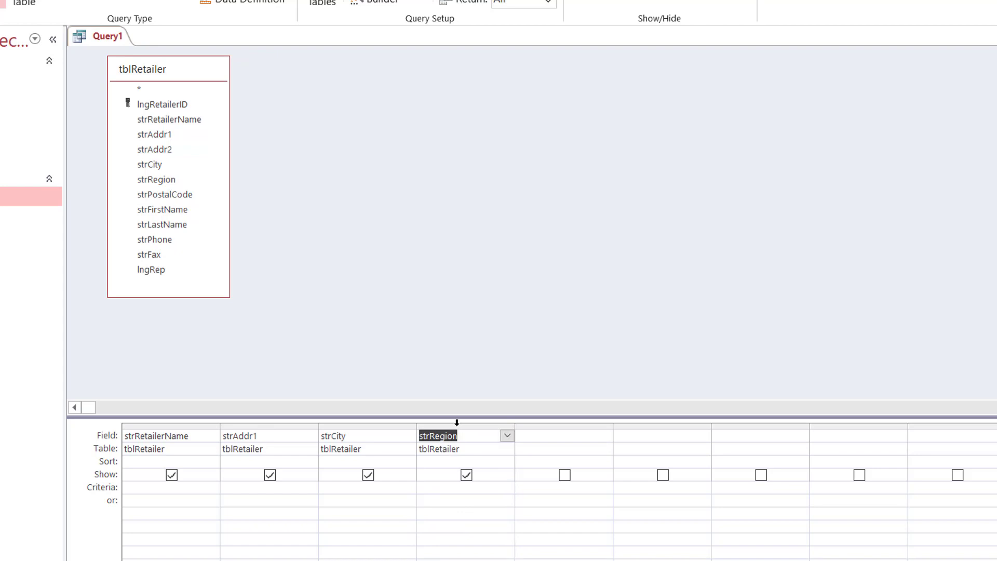
{"action": "double_click", "coordinate": [186, 195]}
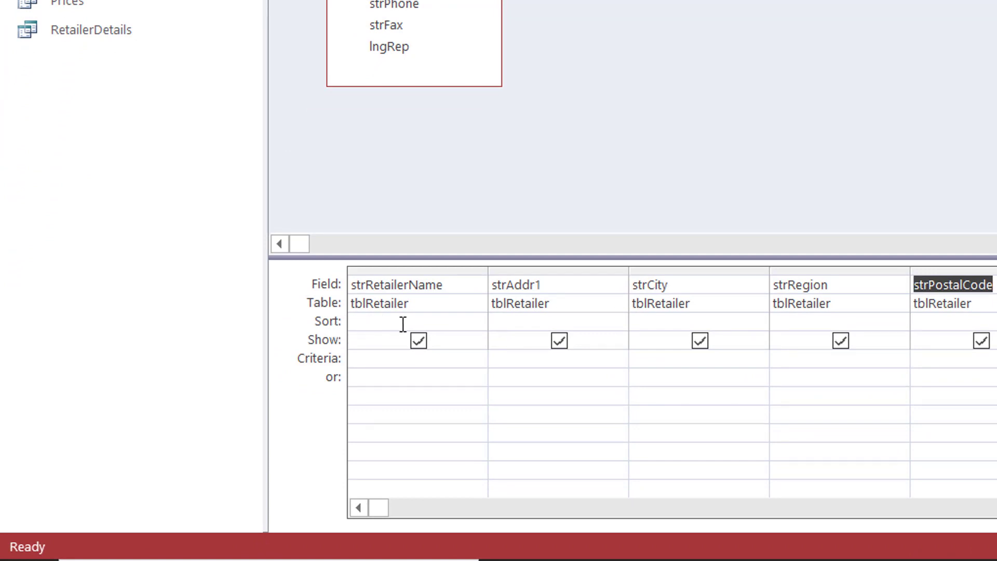
Sort the query by strRetailerName in ascending order and run it.
{"action": "left_click", "coordinate": [429, 322]}
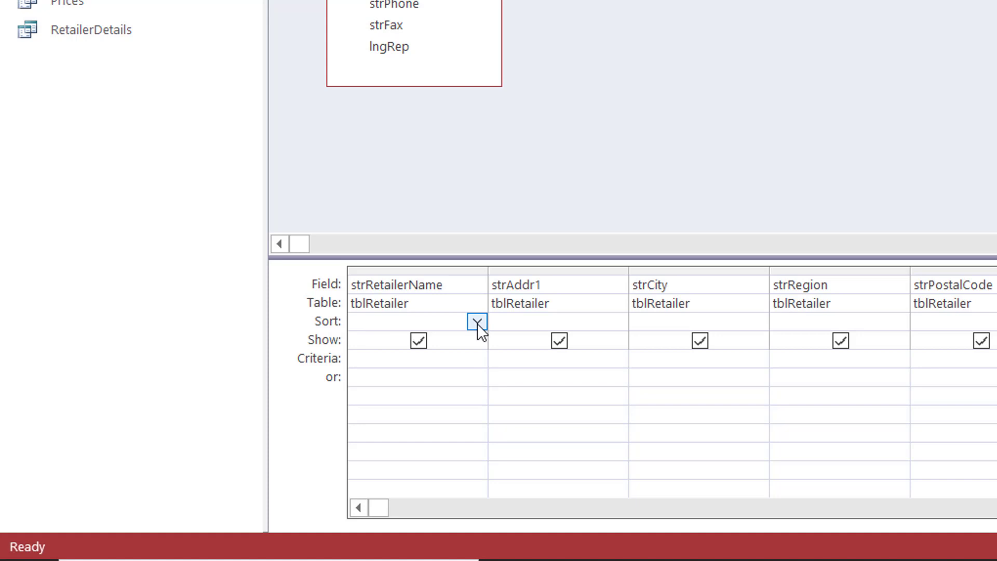
{"action": "left_click", "coordinate": [478, 323]}
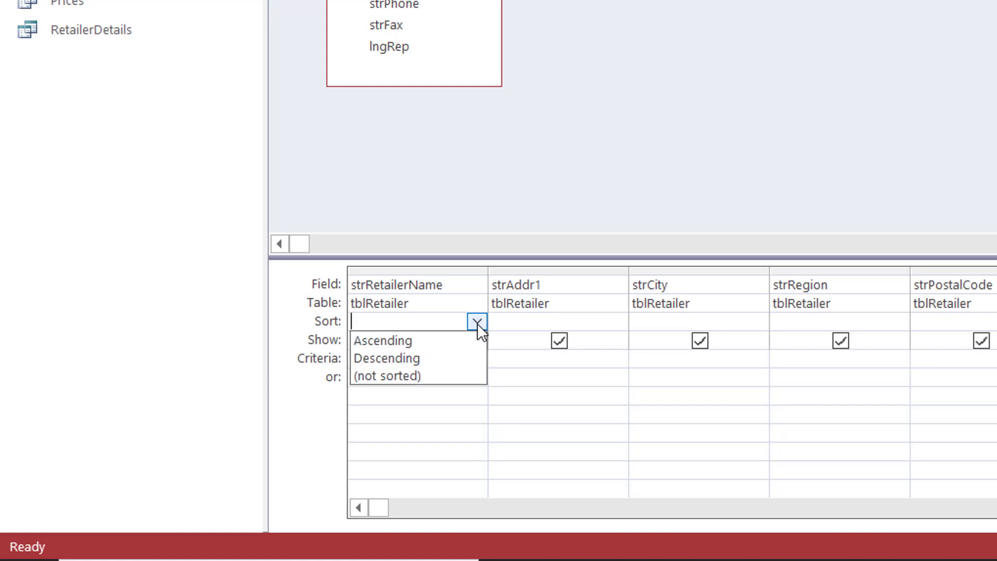
{"action": "left_click", "coordinate": [446, 338]}
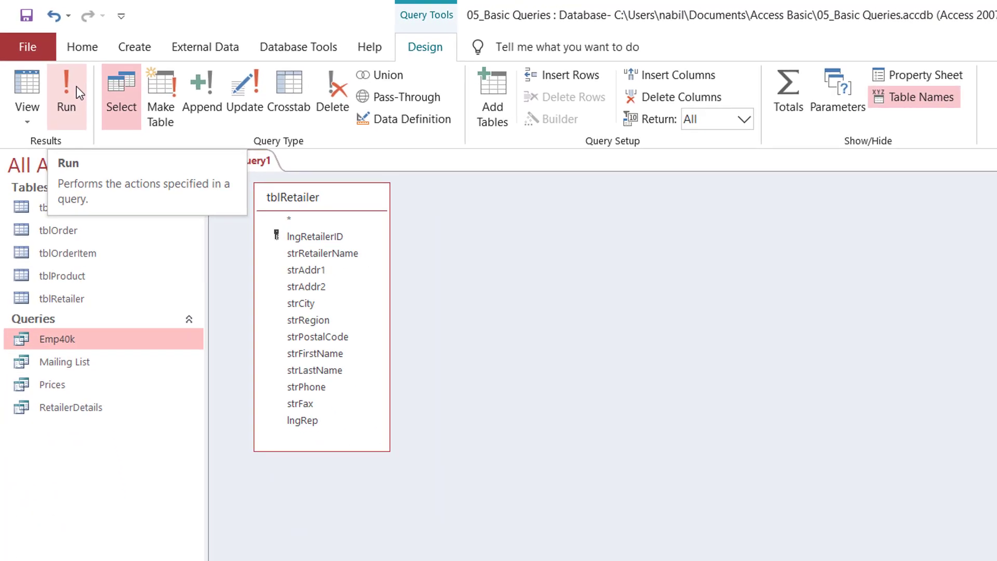
{"action": "left_click", "coordinate": [77, 87]}
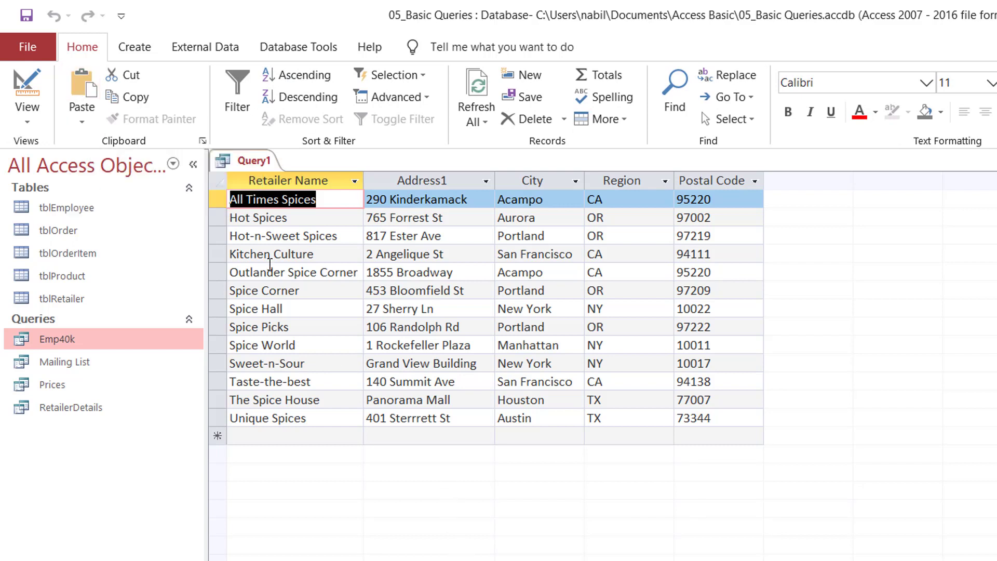
Return the query to Design view, set the strRegion criterion to "CA", and run it.
{"action": "right_click", "coordinate": [256, 162]}
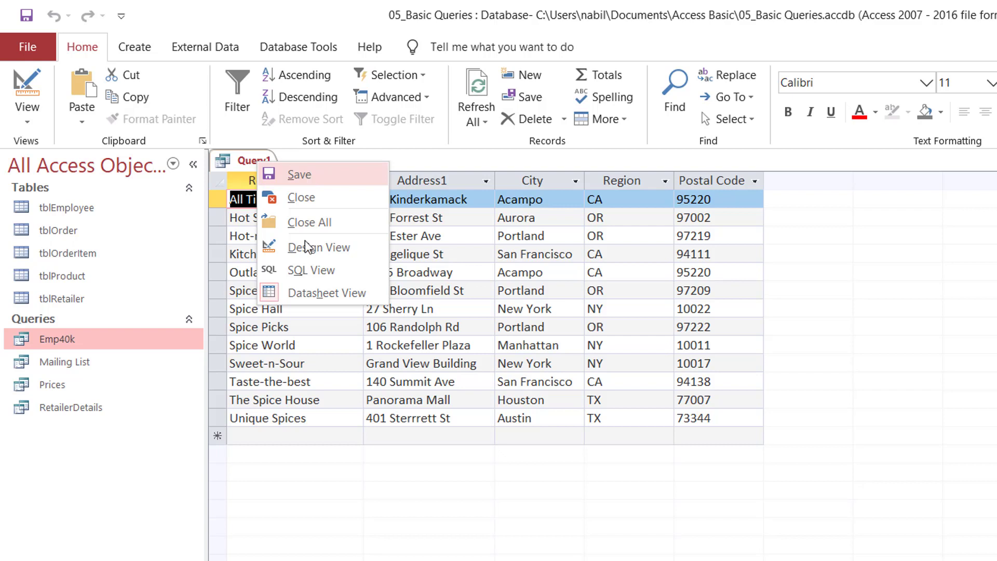
{"action": "left_click", "coordinate": [300, 516]}
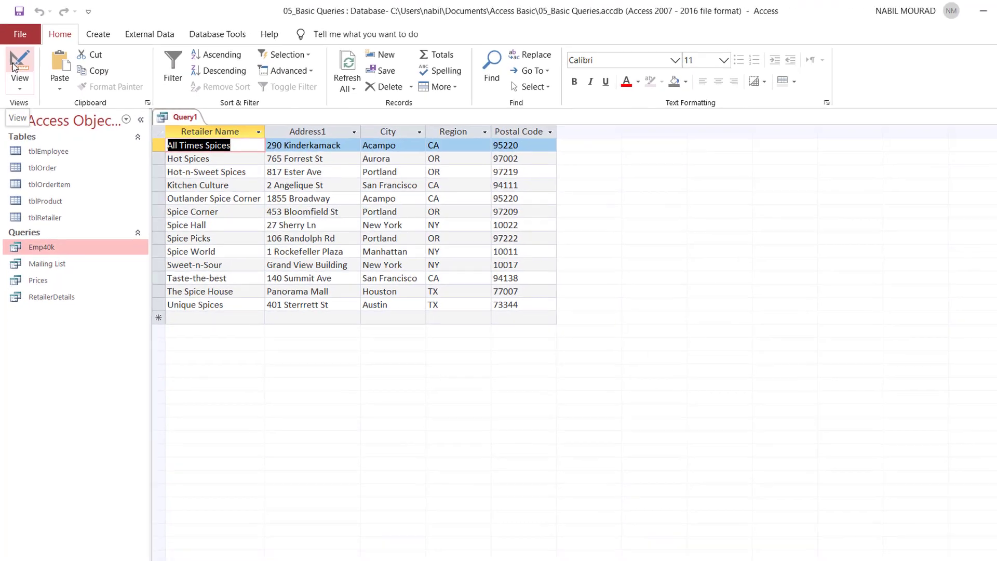
{"action": "left_click", "coordinate": [21, 89]}
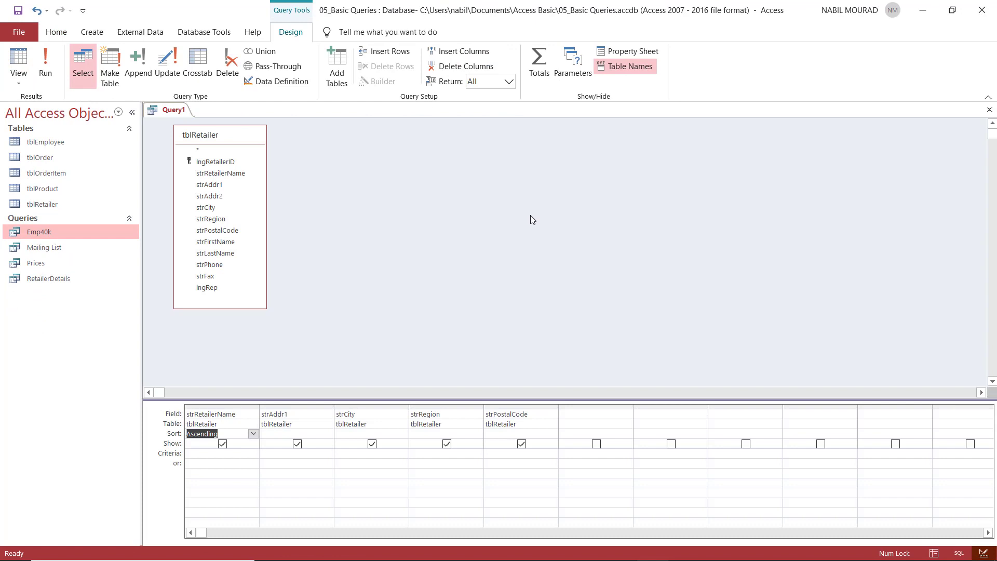
{"action": "left_click", "coordinate": [420, 457]}
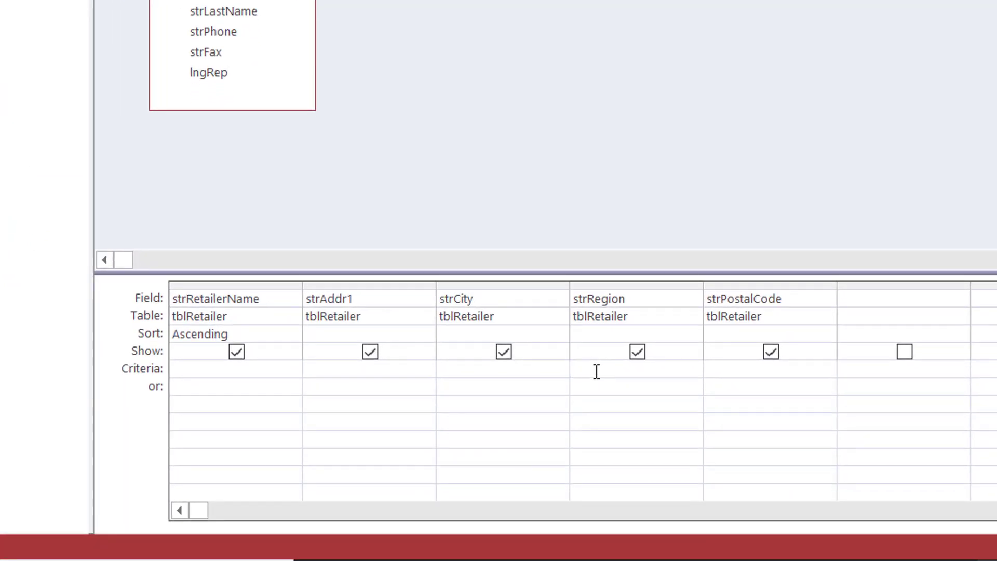
{"action": "type", "text": "CA"}
{"action": "left_click", "coordinate": [632, 392]}
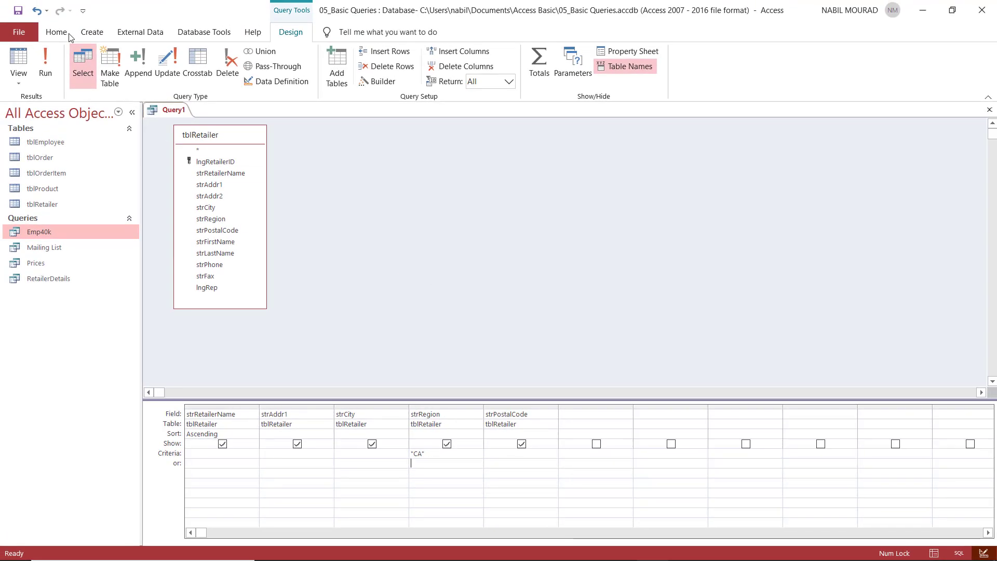
{"action": "left_click", "coordinate": [46, 58]}
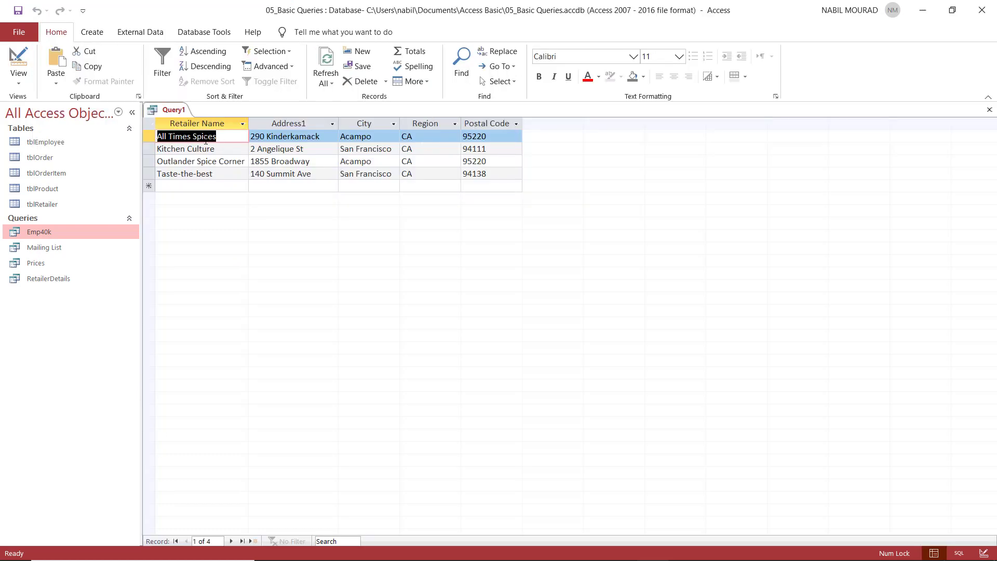
Save the California retailers query as ClientsCA.
{"action": "right_click", "coordinate": [167, 111]}
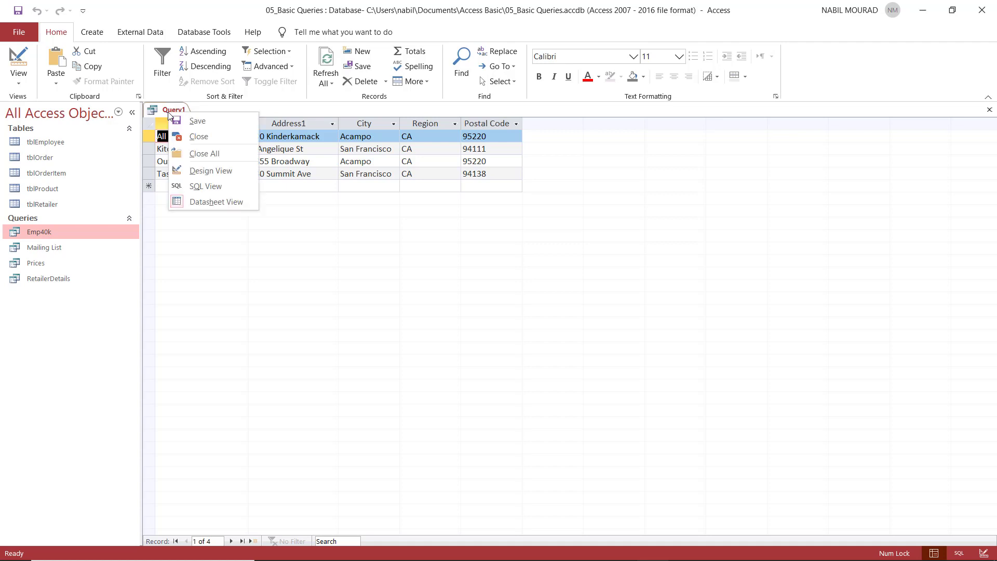
{"action": "left_click", "coordinate": [213, 121]}
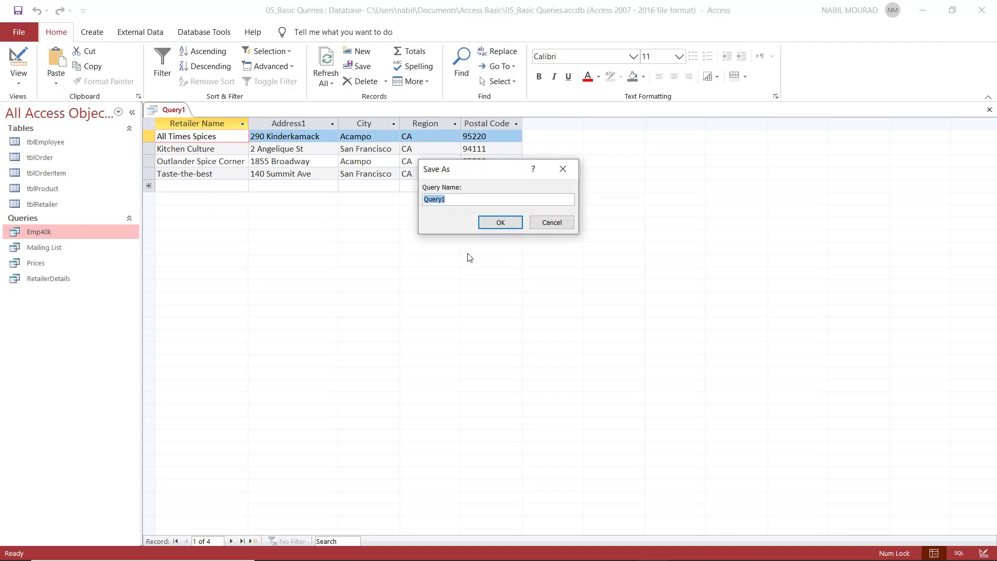
{"action": "type", "text": "ClientsCA"}
{"action": "left_click", "coordinate": [494, 223]}
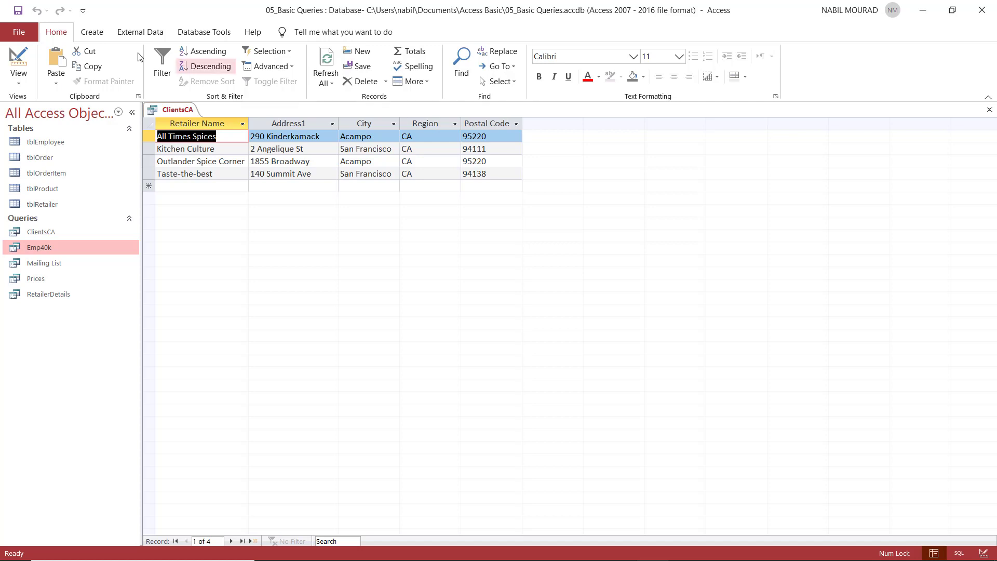
Hide the strRegion column from the ClientsCA query output, run the query, and save and close it.
{"action": "left_click", "coordinate": [8, 58]}
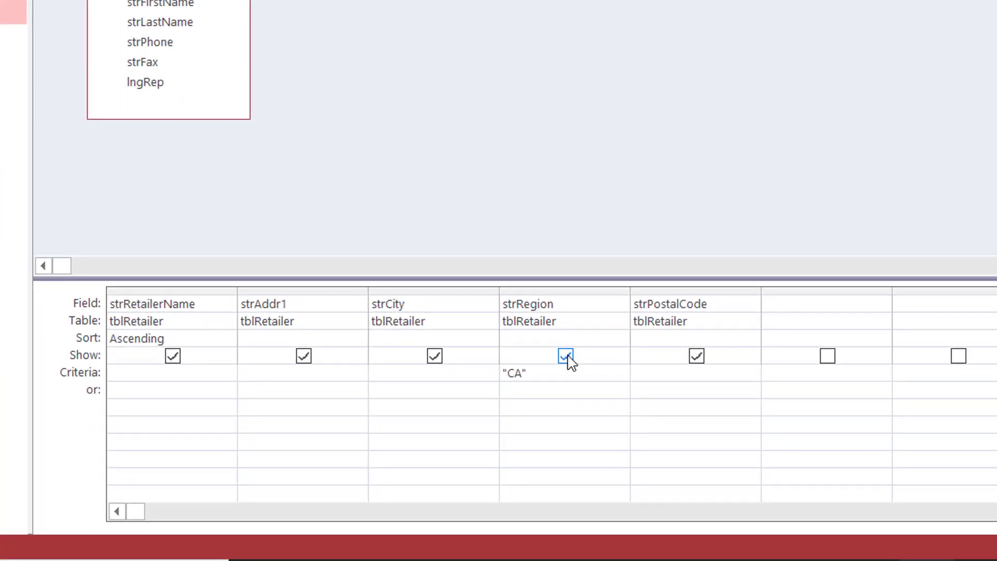
{"action": "left_click", "coordinate": [568, 359]}
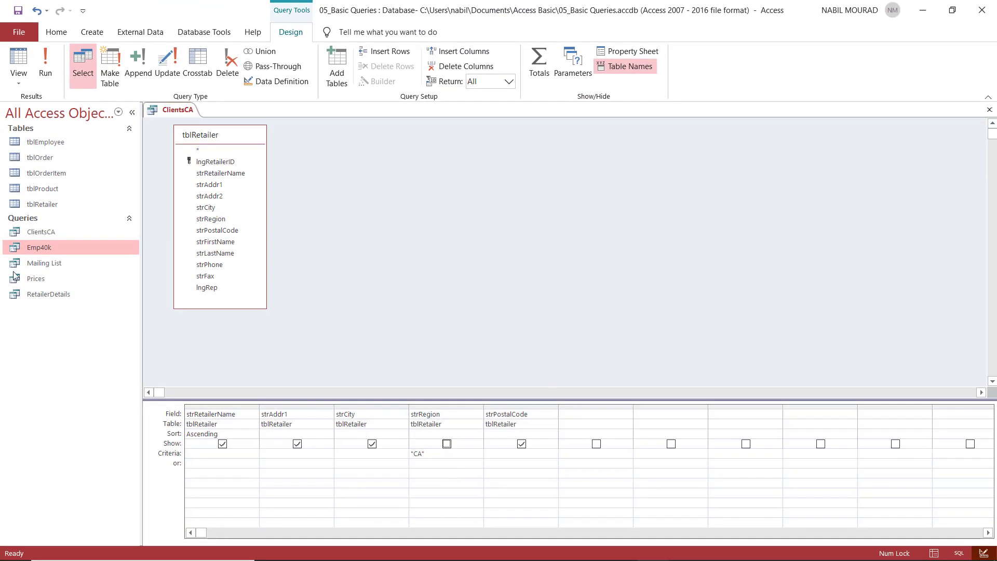
{"action": "left_click", "coordinate": [48, 58]}
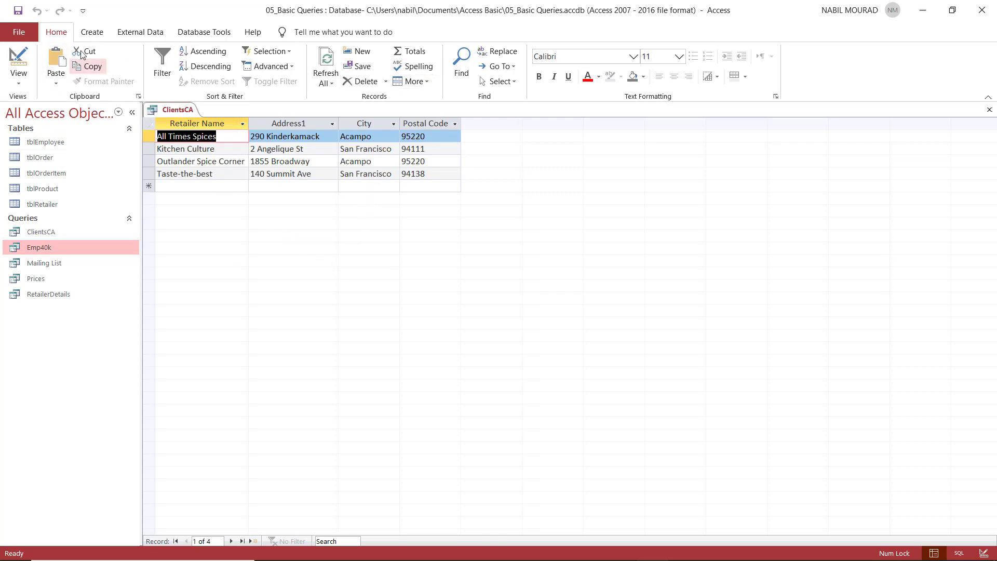
{"action": "left_click", "coordinate": [20, 10]}
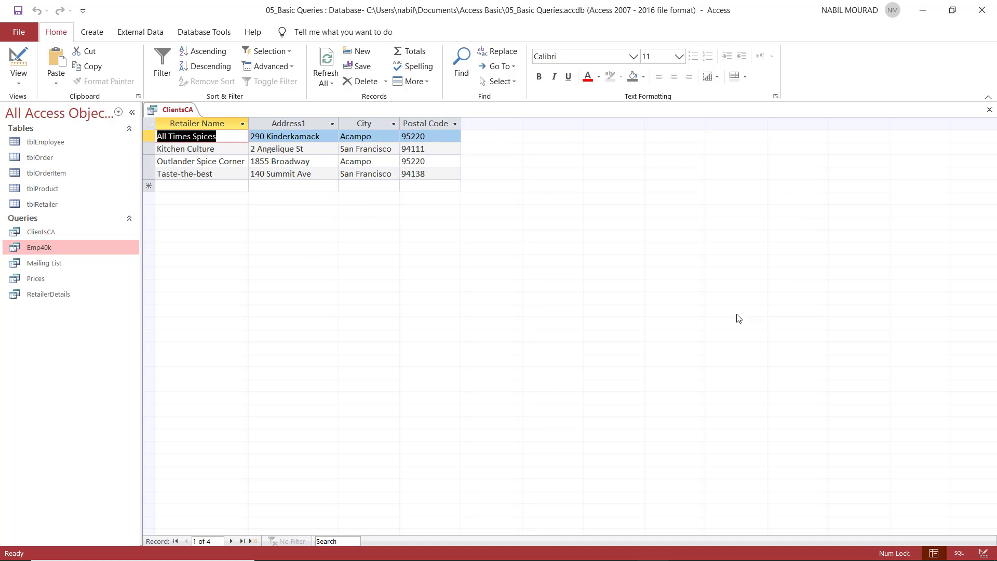
{"action": "left_click", "coordinate": [988, 109]}
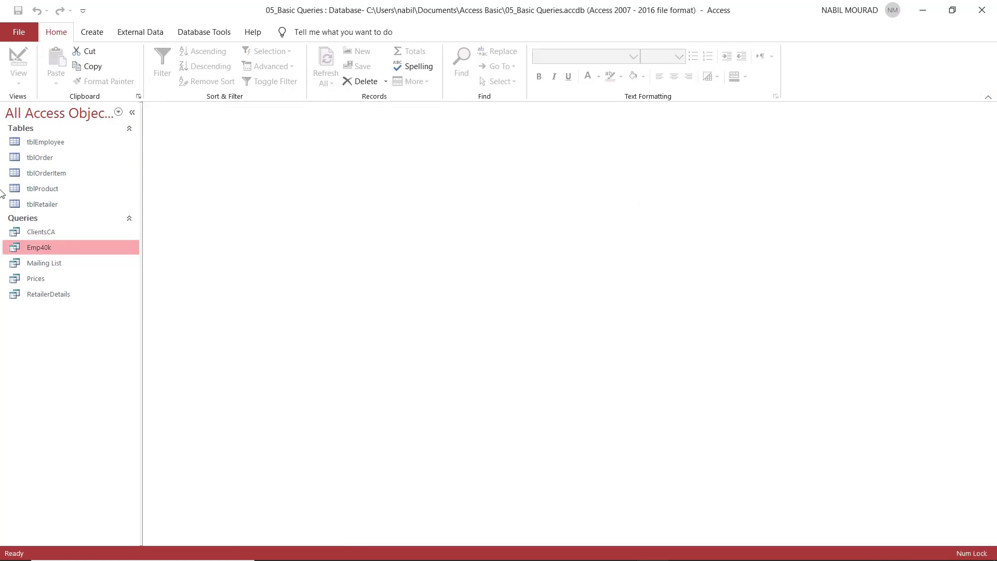
Review the records of tblProduct, close the table, and create a new query in Design view with tblProduct added.
{"action": "double_click", "coordinate": [42, 190]}
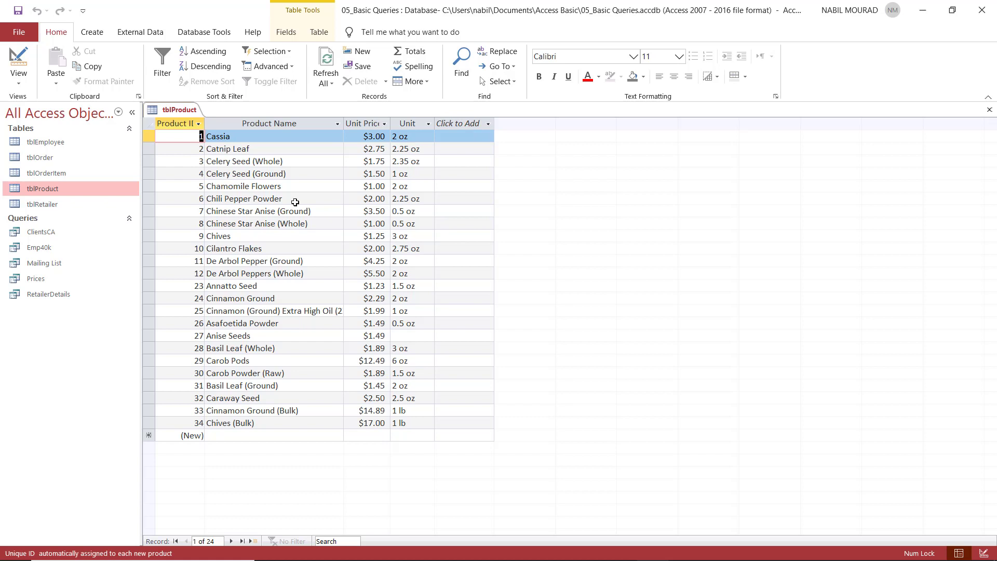
{"action": "left_click", "coordinate": [989, 112]}
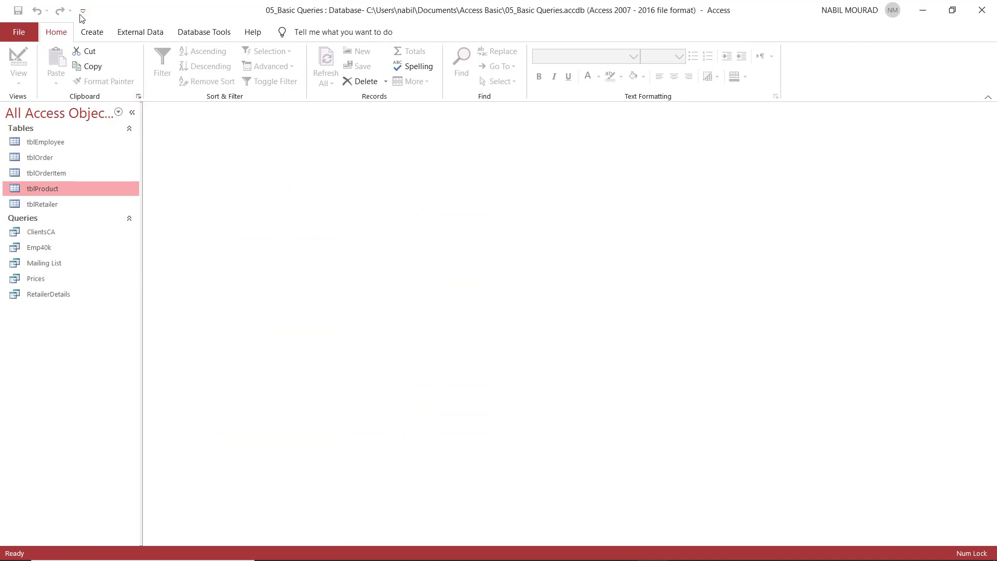
{"action": "left_click", "coordinate": [91, 33]}
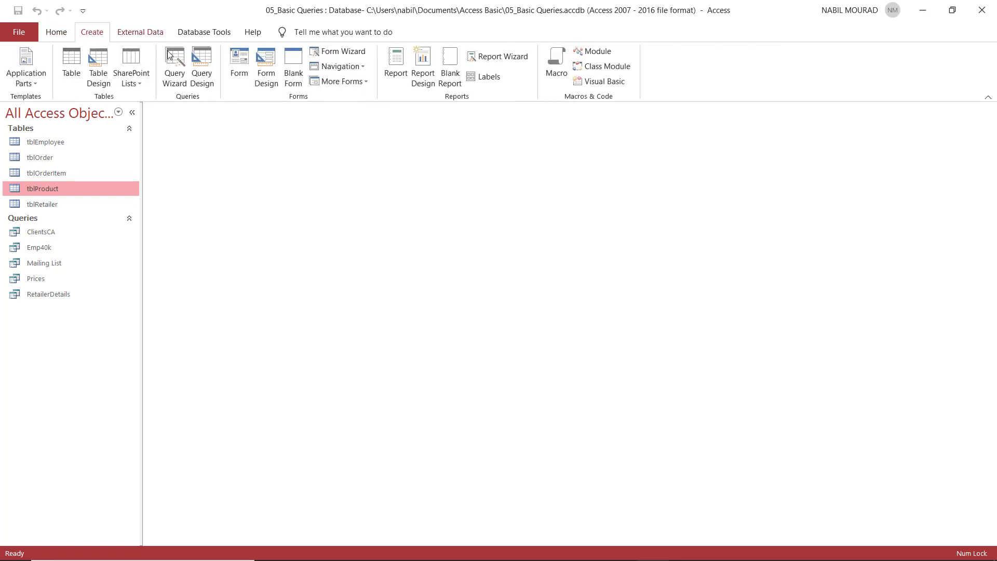
{"action": "left_click", "coordinate": [212, 56]}
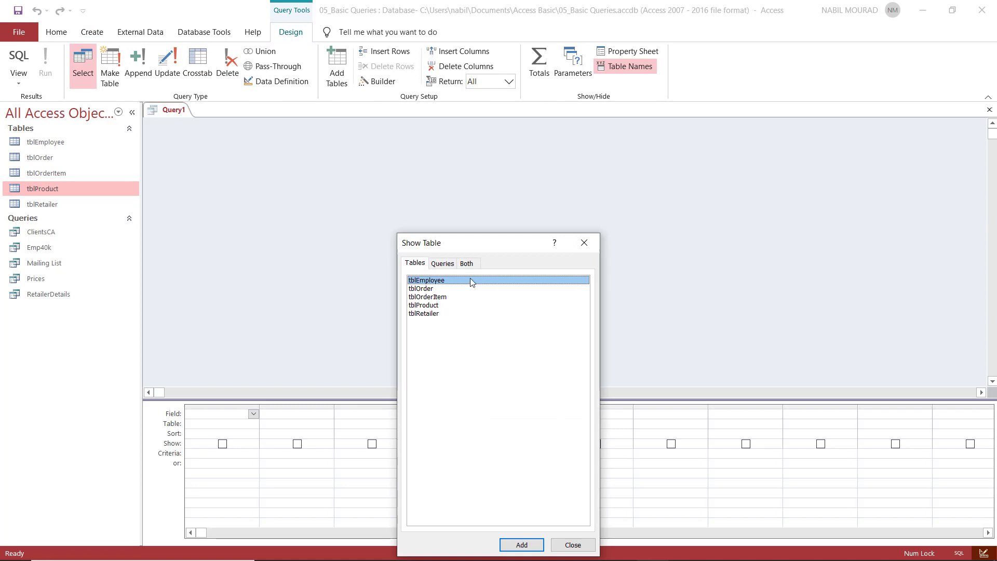
{"action": "double_click", "coordinate": [424, 306]}
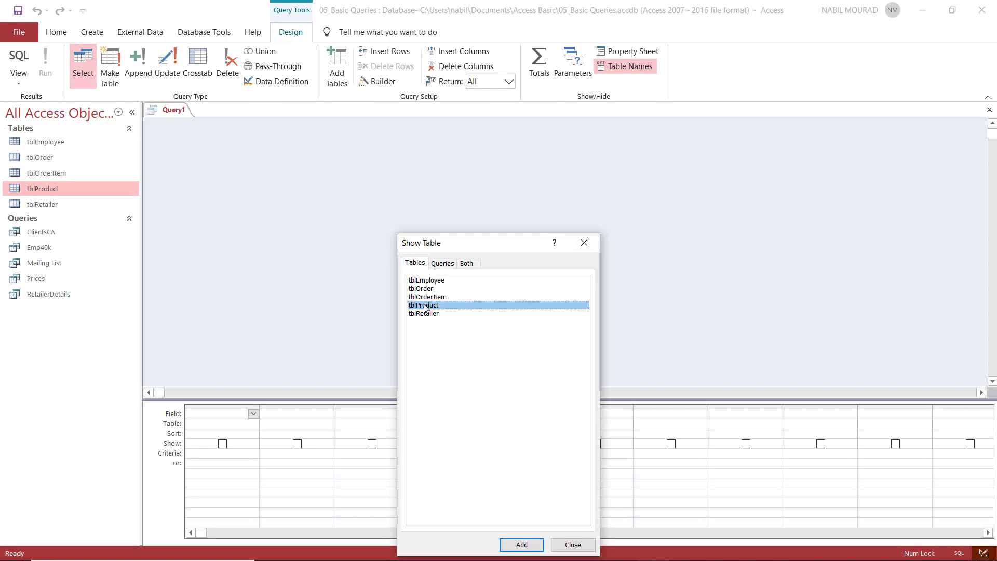
{"action": "left_click", "coordinate": [573, 546]}
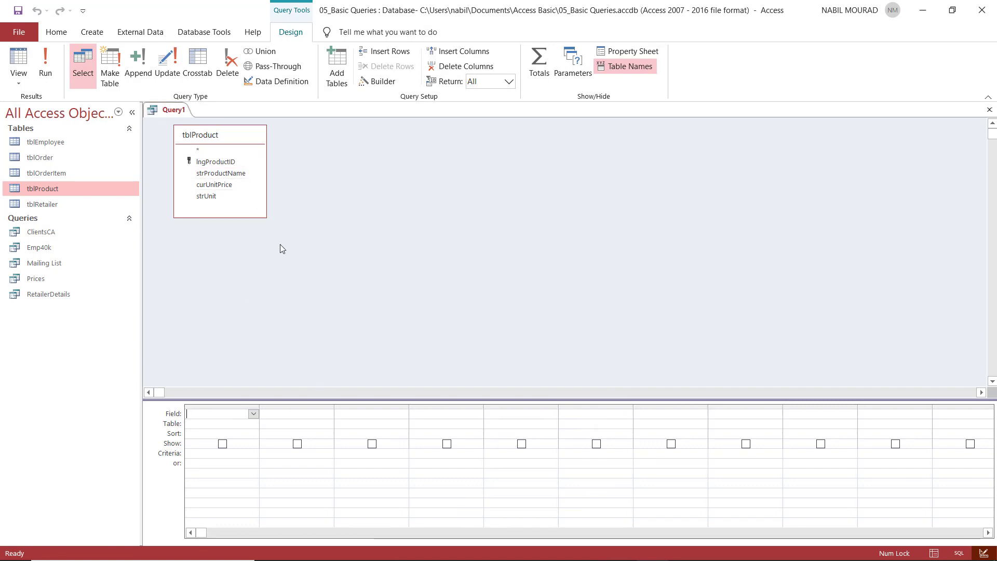
Add all tblProduct fields with the asterisk entry, run the query, and remove that column from the design grid again.
{"action": "double_click", "coordinate": [206, 152]}
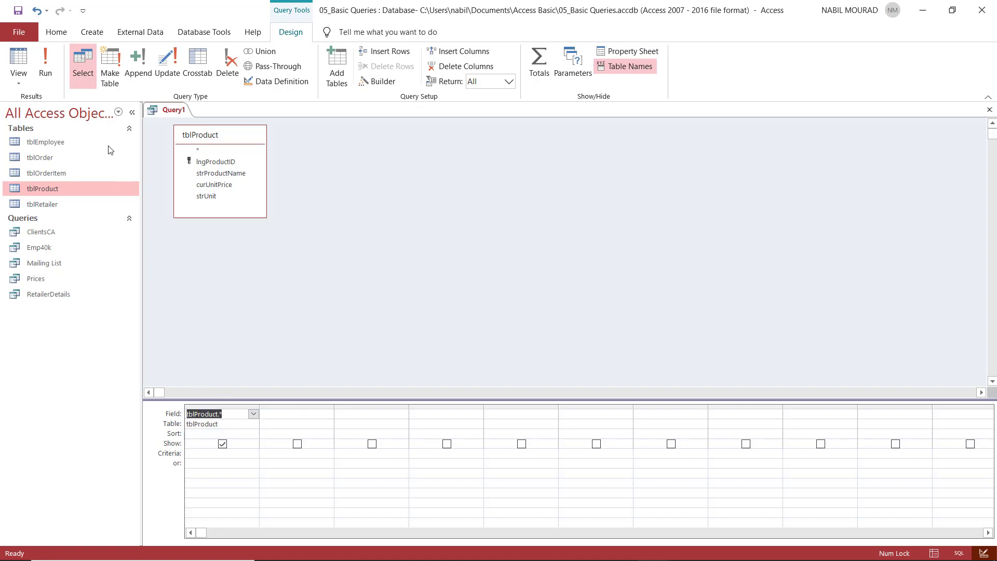
{"action": "left_click", "coordinate": [45, 60]}
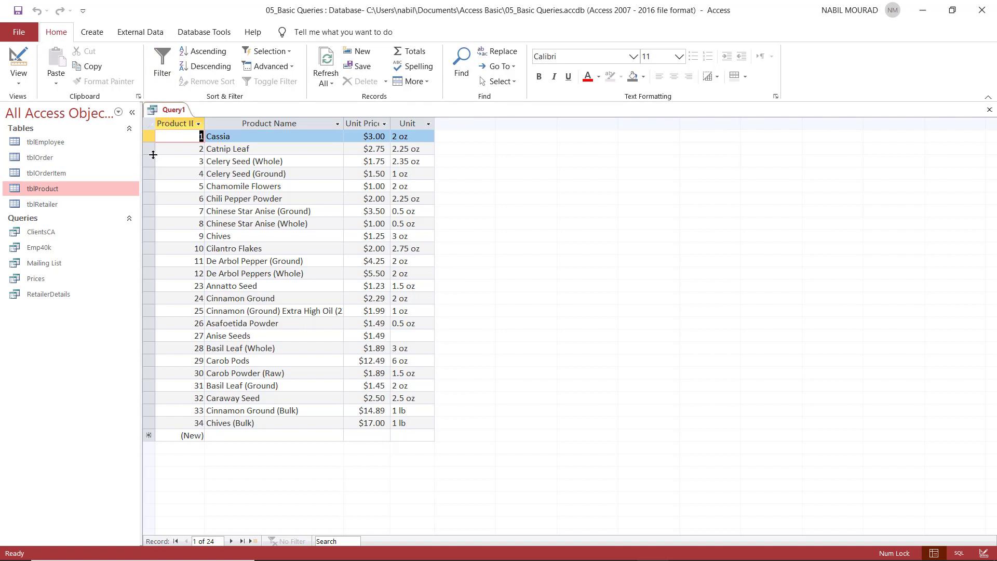
{"action": "left_click", "coordinate": [19, 59]}
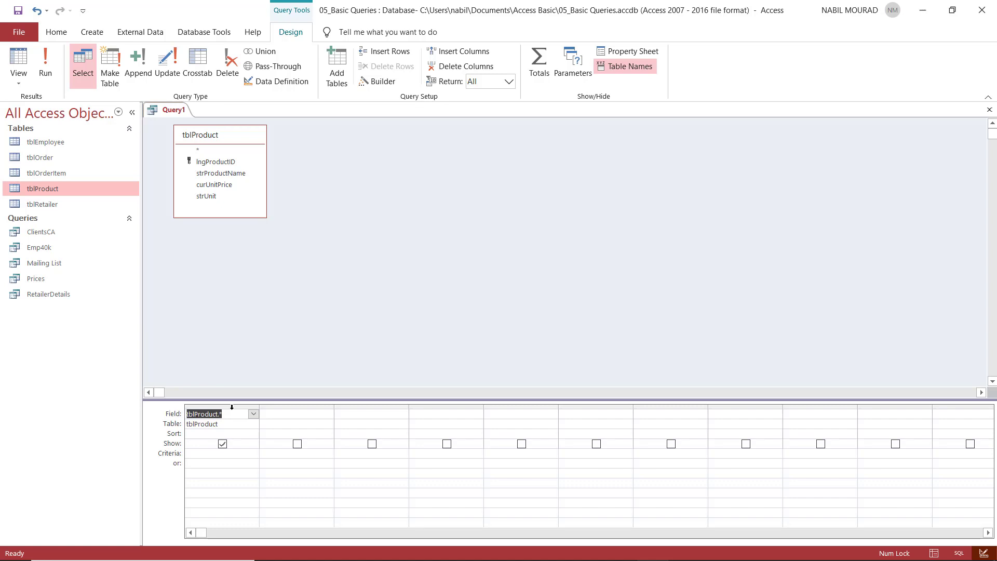
{"action": "left_click", "coordinate": [231, 406]}
{"action": "key", "text": "Delete"}
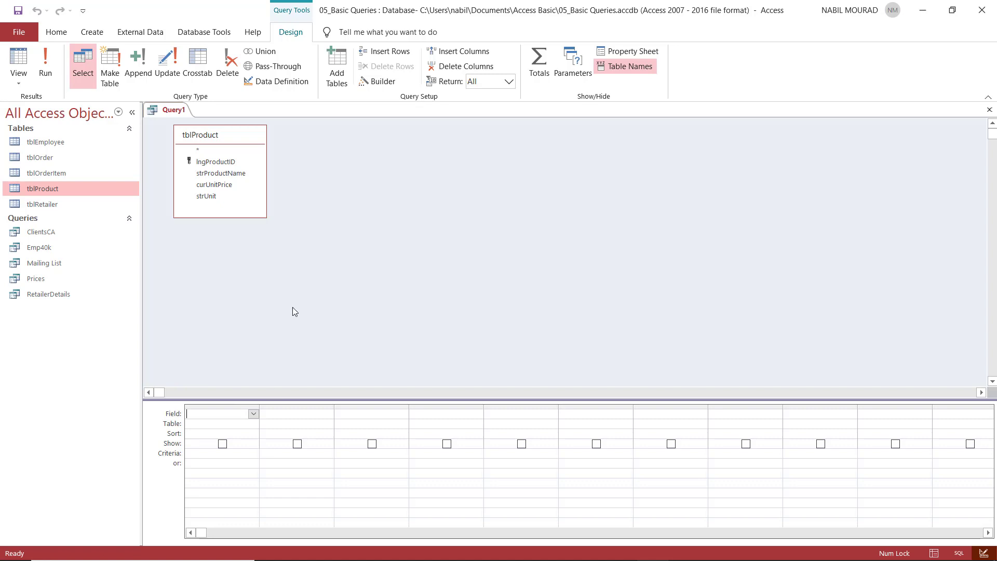
Add strProductName and curUnitPrice from tblProduct to the design grid and run the query.
{"action": "double_click", "coordinate": [217, 174]}
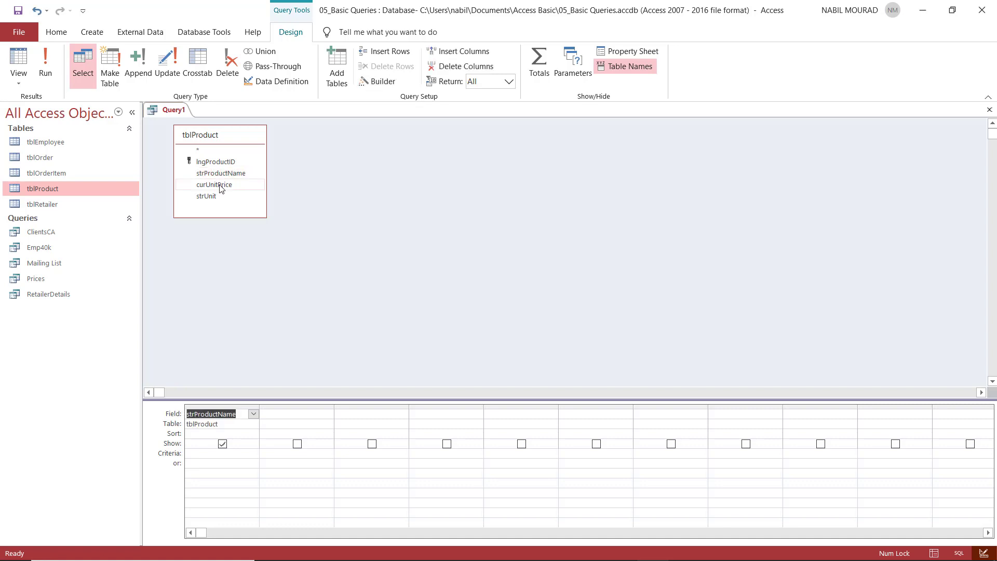
{"action": "double_click", "coordinate": [219, 186]}
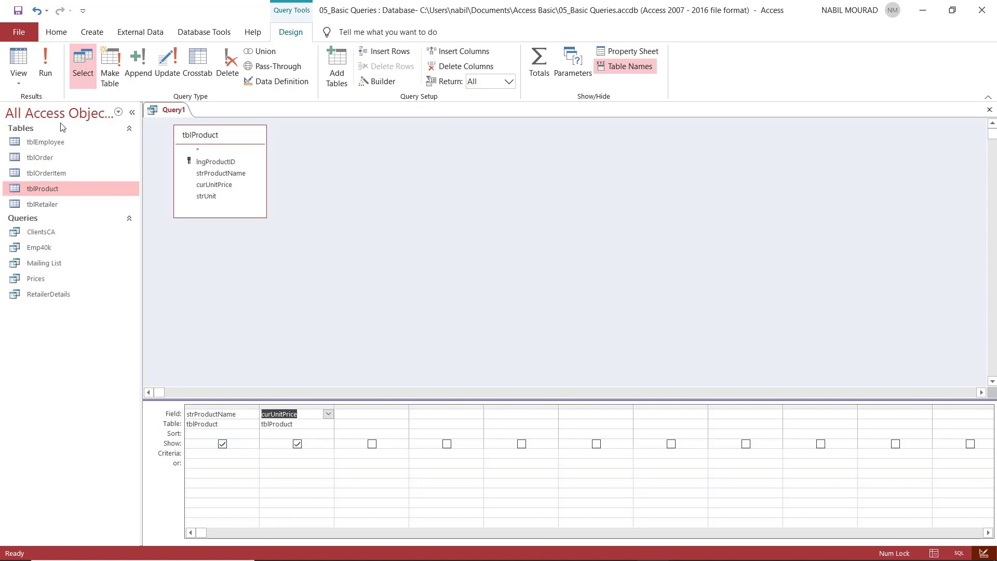
{"action": "left_click", "coordinate": [45, 60]}
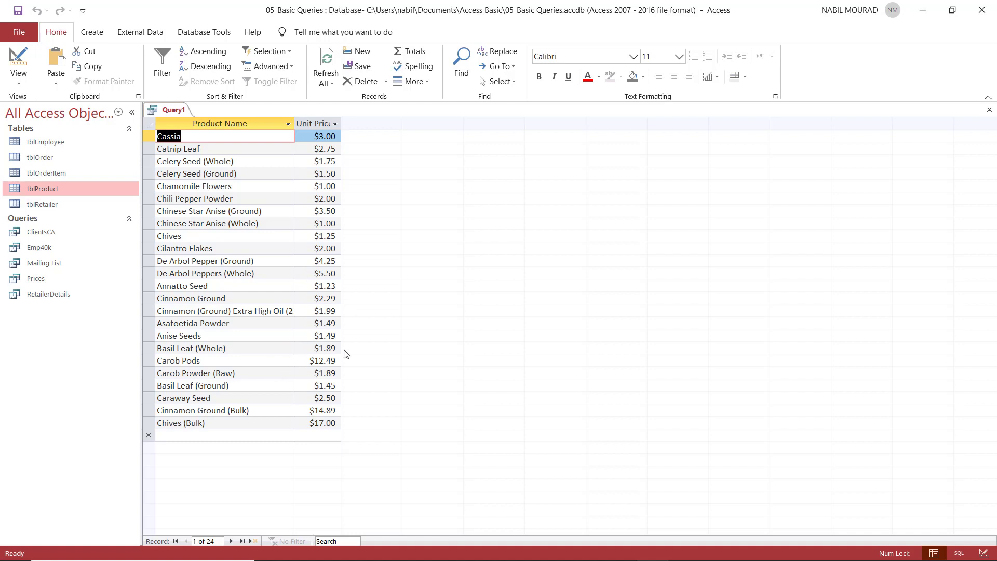
Set the curUnitPrice criterion to >=3 in Design view and run the query.
{"action": "left_click", "coordinate": [15, 61]}
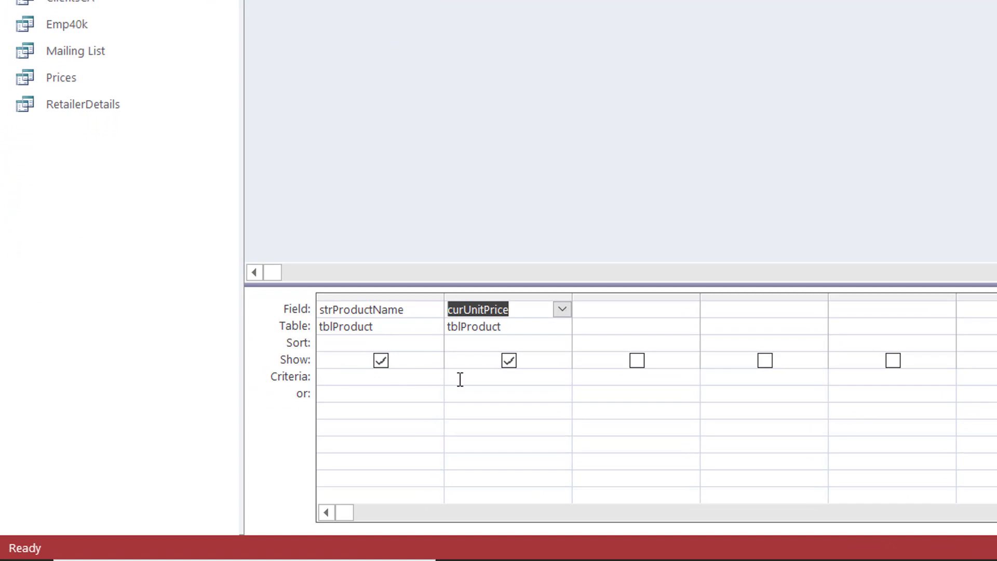
{"action": "left_click", "coordinate": [473, 378]}
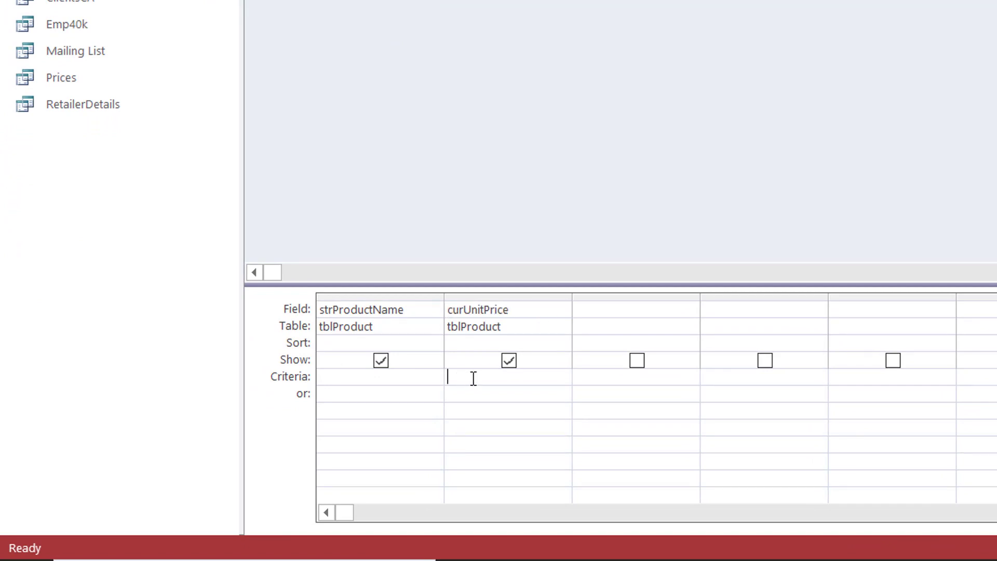
{"action": "type", "text": ">=3"}
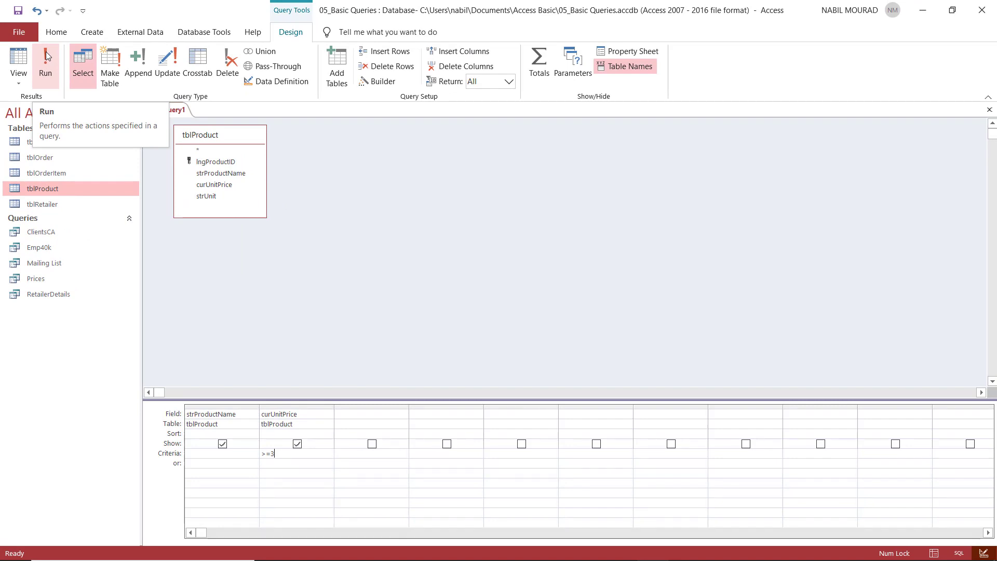
{"action": "left_click", "coordinate": [45, 55]}
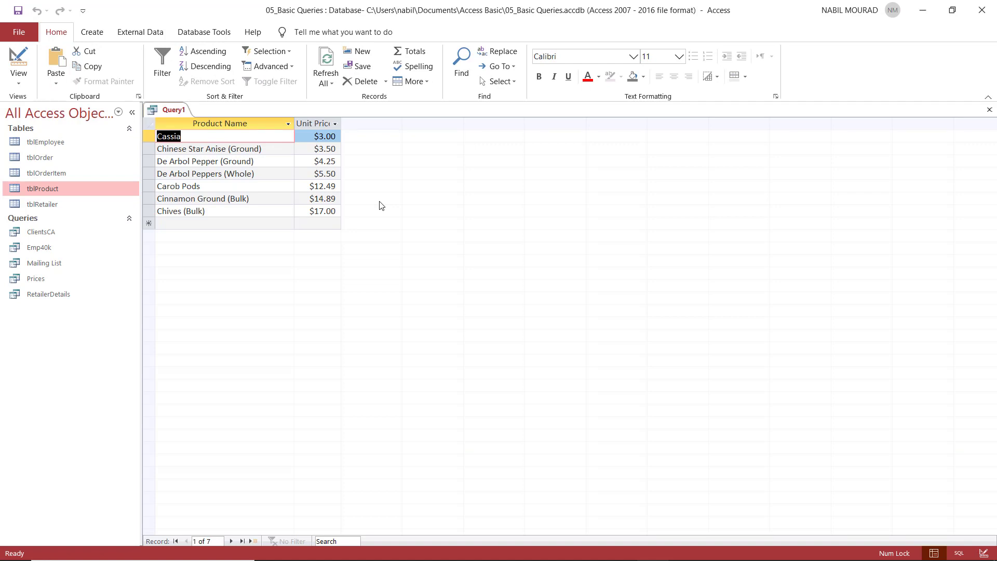
Delete the curUnitPrice criterion, set the strProductName criterion to "C", and run the query.
{"action": "left_click", "coordinate": [17, 58]}
{"action": "left_click_drag", "start_coordinate": [295, 454], "coordinate": [242, 456]}
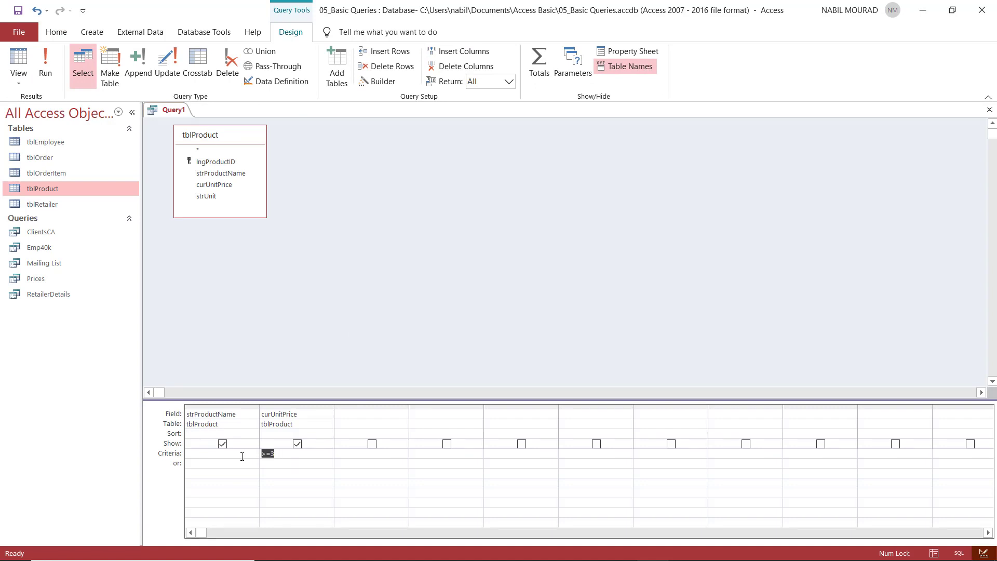
{"action": "key", "text": "Delete"}
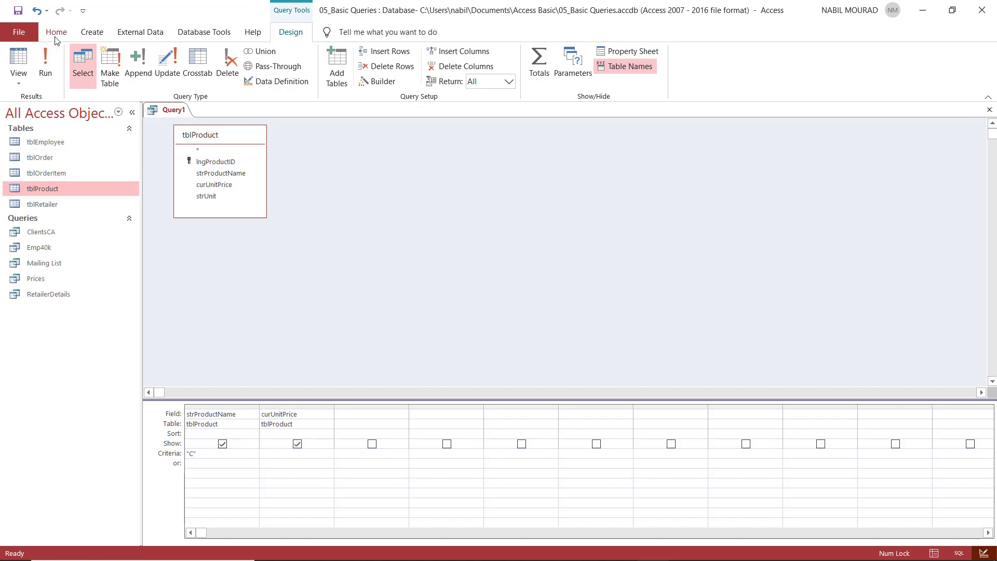
{"action": "left_click", "coordinate": [47, 62]}
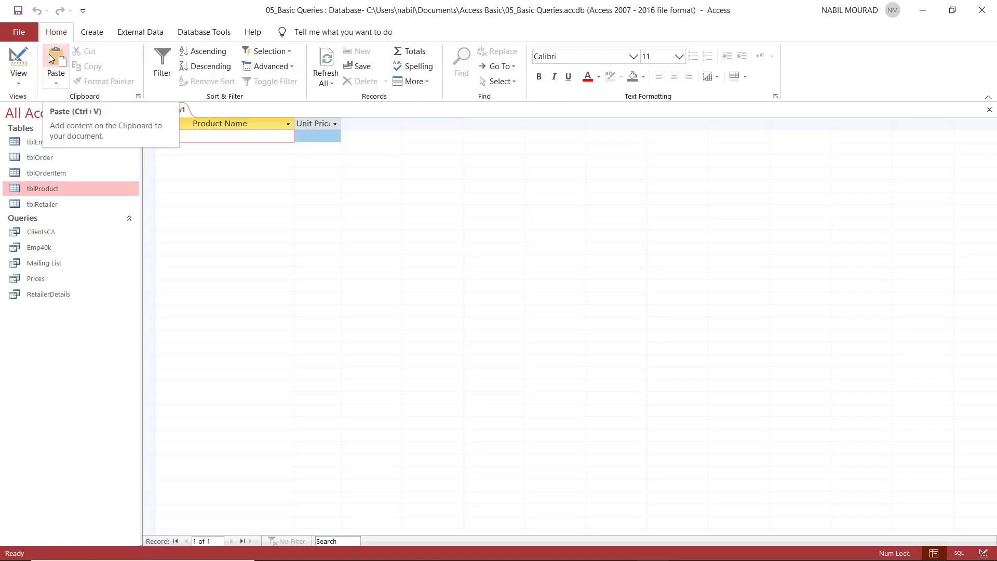
Replace the strProductName criterion with the wildcard pattern C* and run the query.
{"action": "left_click", "coordinate": [18, 60]}
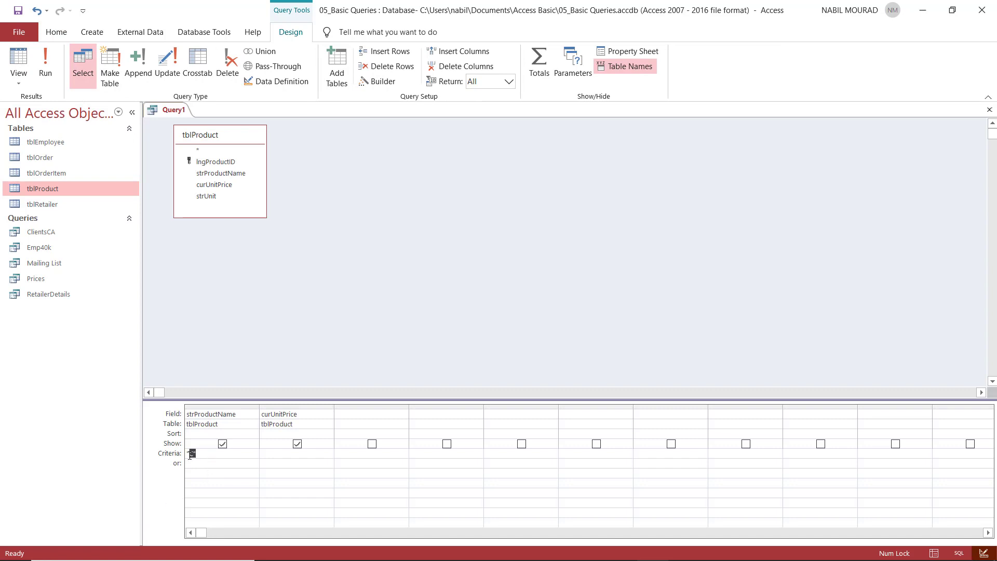
{"action": "left_click_drag", "start_coordinate": [190, 455], "coordinate": [184, 455]}
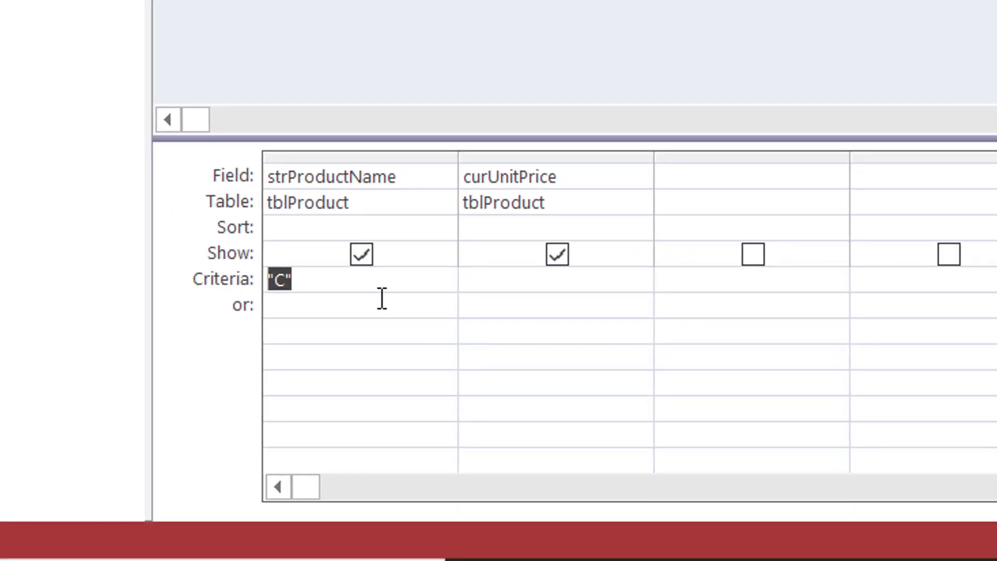
{"action": "type", "text": "C"}
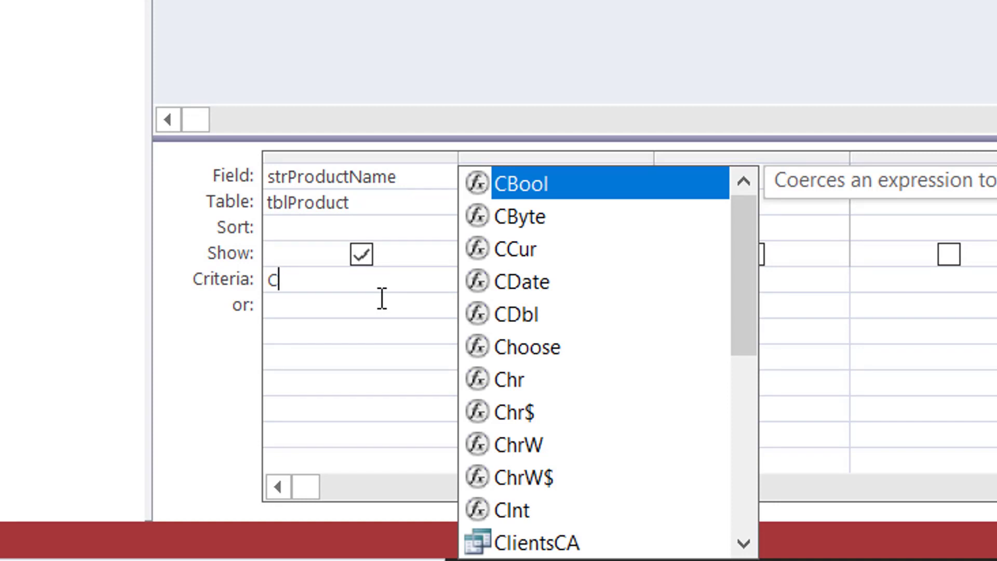
{"action": "type", "text": "*"}
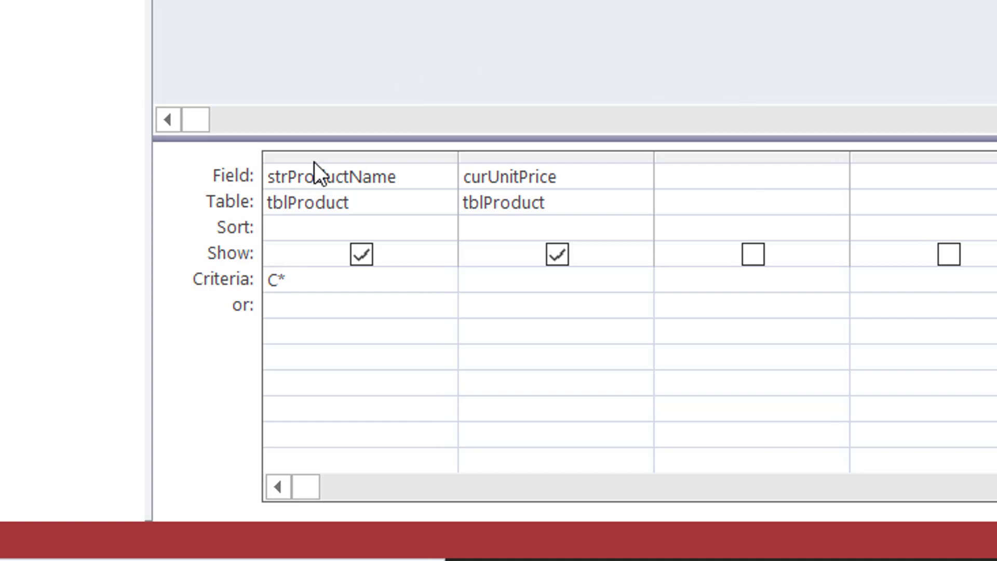
{"action": "left_click", "coordinate": [497, 309]}
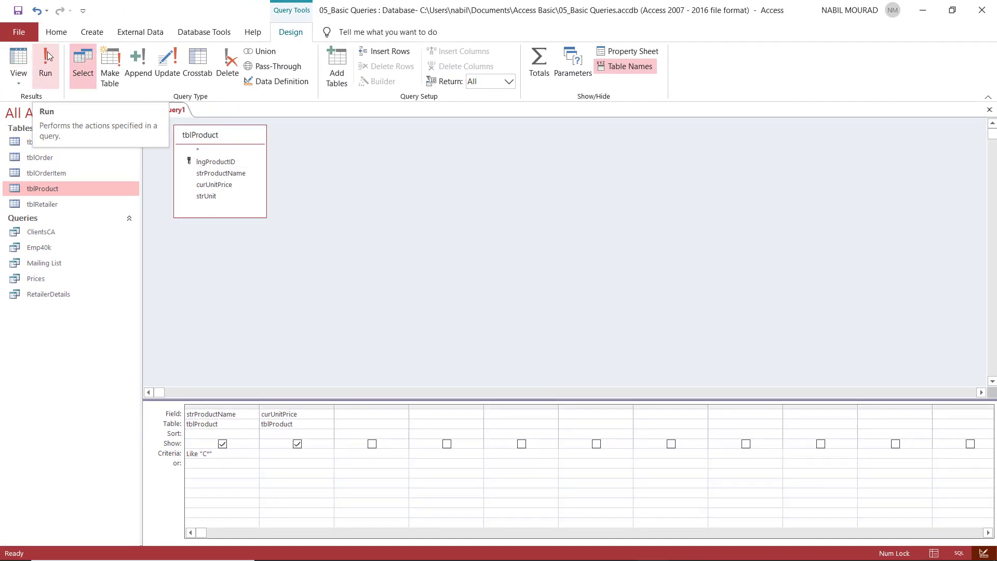
{"action": "left_click", "coordinate": [48, 52]}
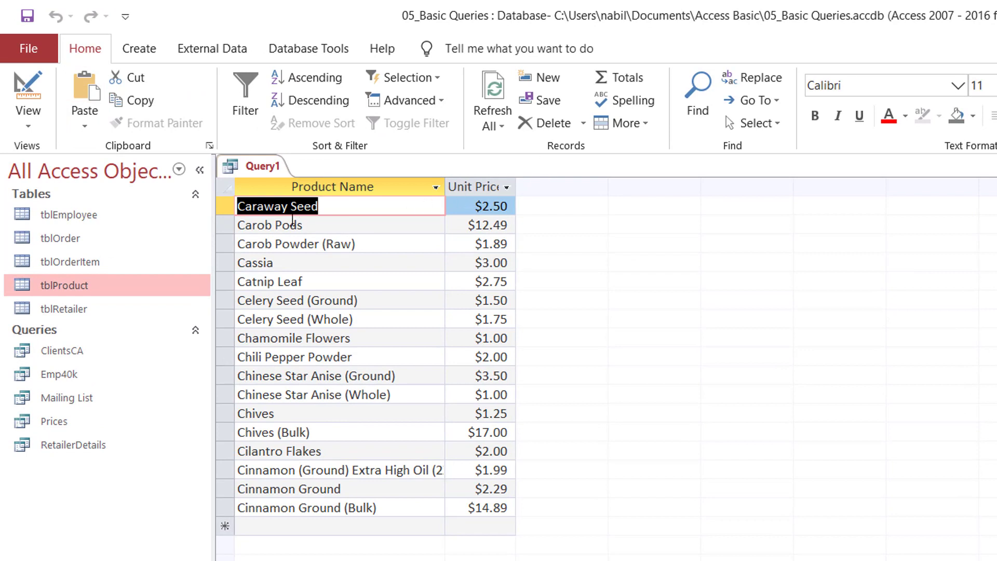